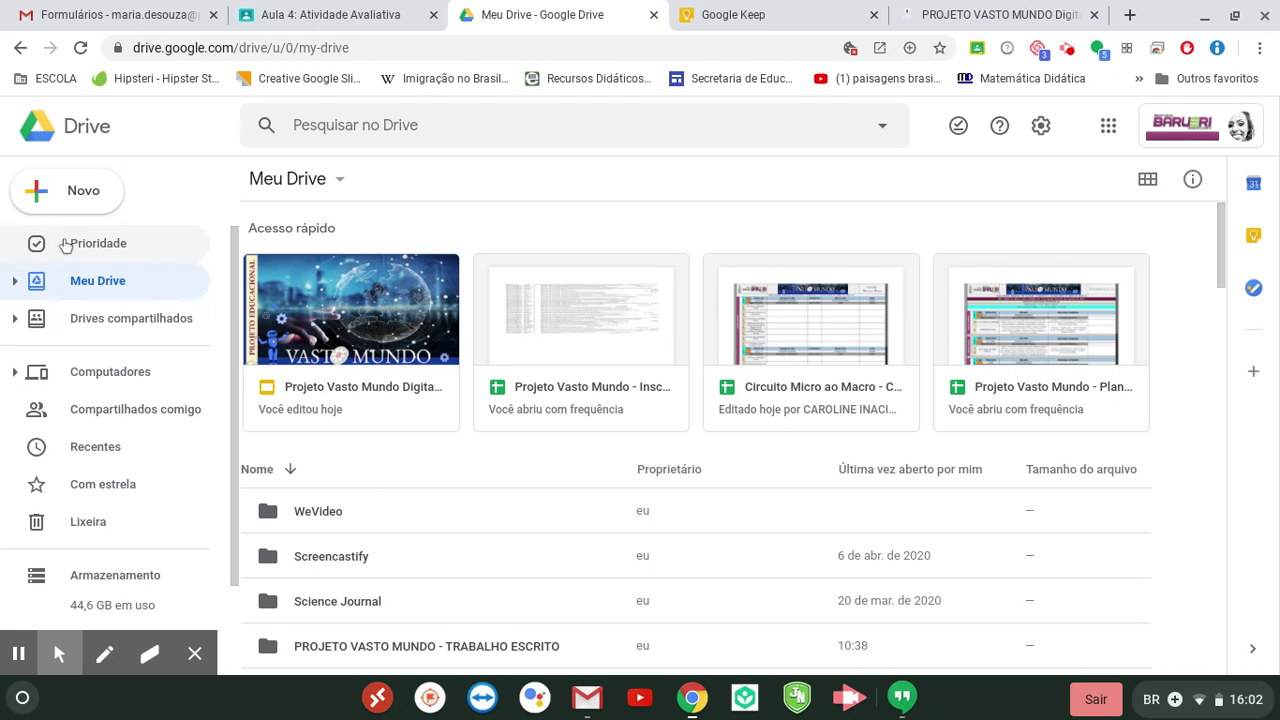
Create a new blank Google Forms form from My Drive
{"action": "left_click", "coordinate": [94, 203]}
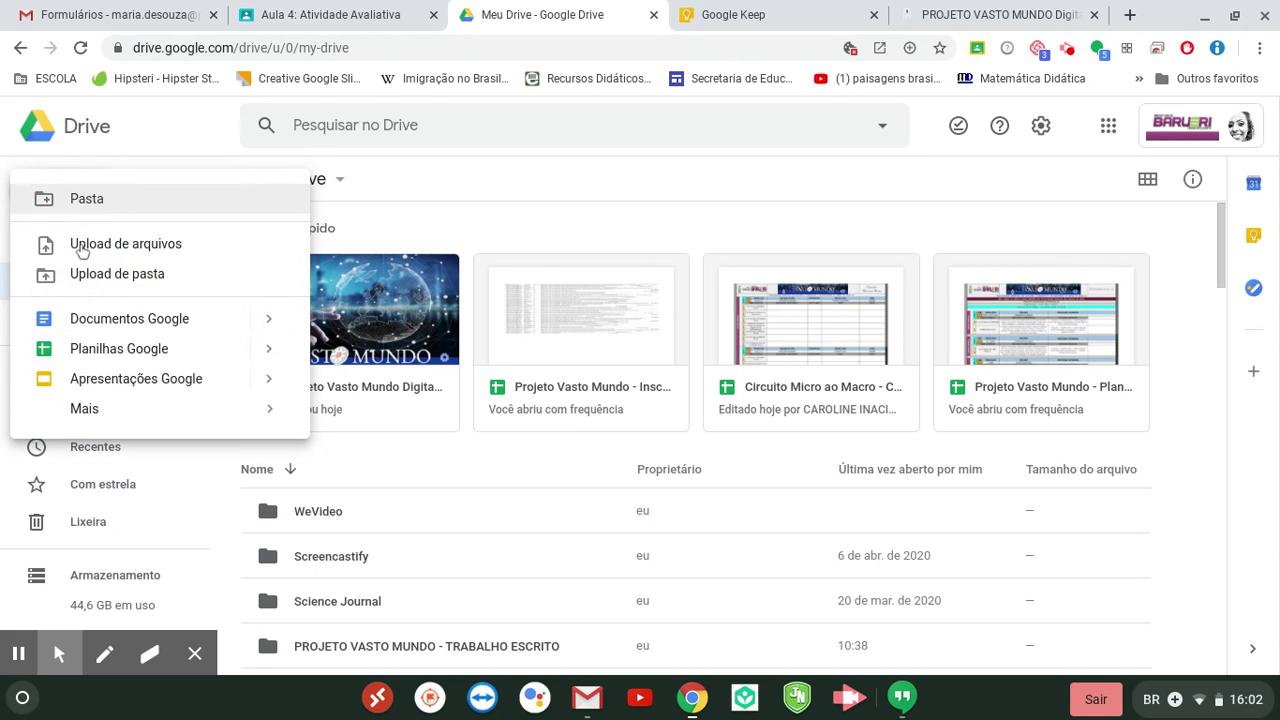
{"action": "mouse_move", "coordinate": [124, 414]}
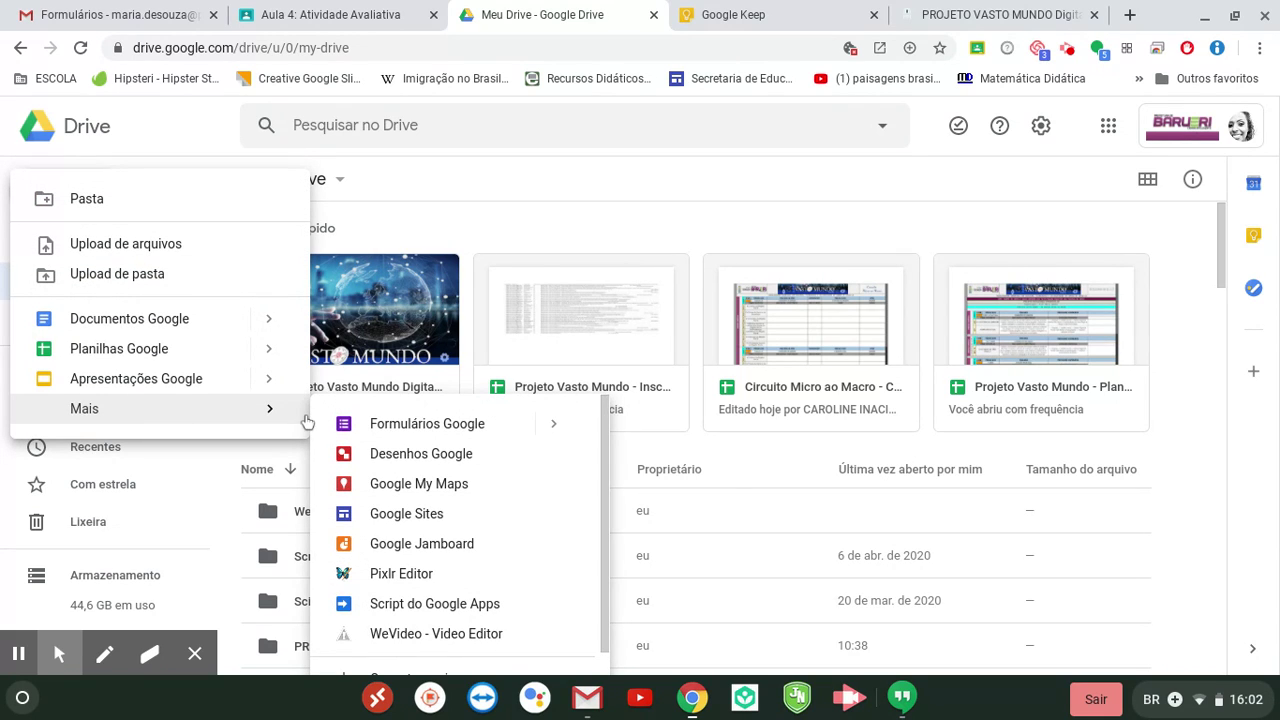
{"action": "left_click", "coordinate": [485, 426]}
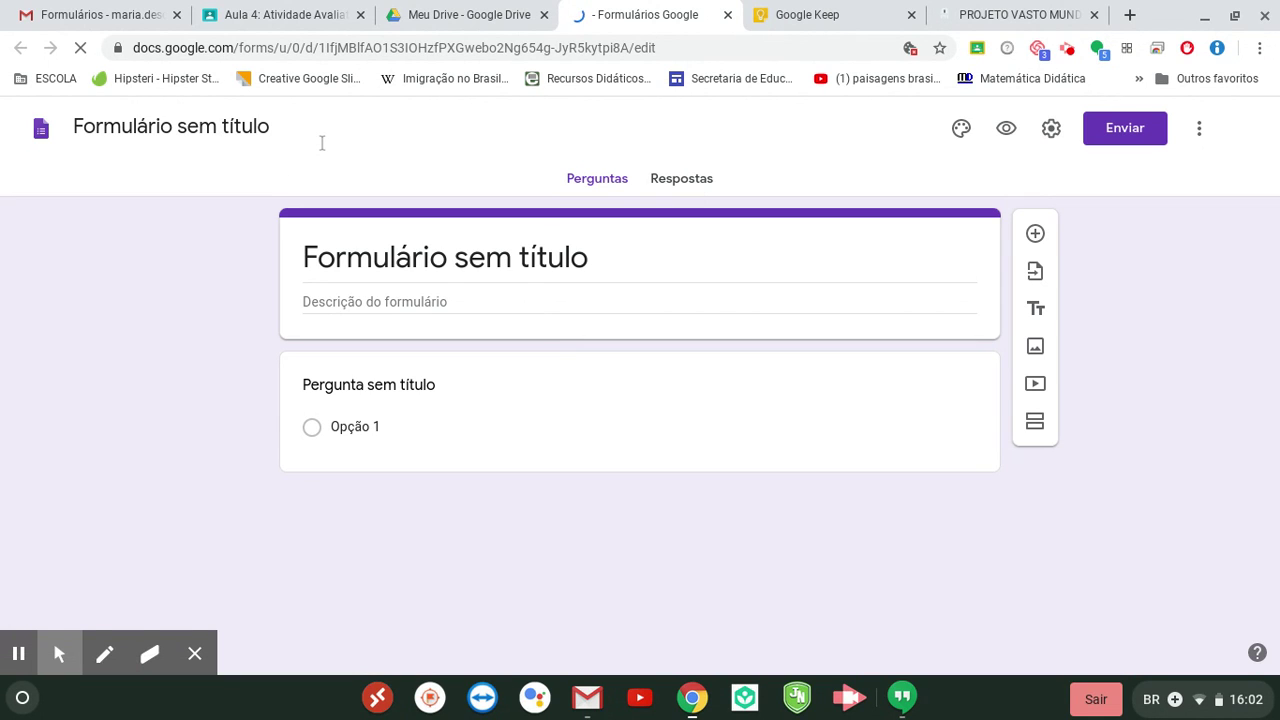
Name the form "Avaliação Dissertativa" and apply the same name as its heading
{"action": "left_click", "coordinate": [264, 130]}
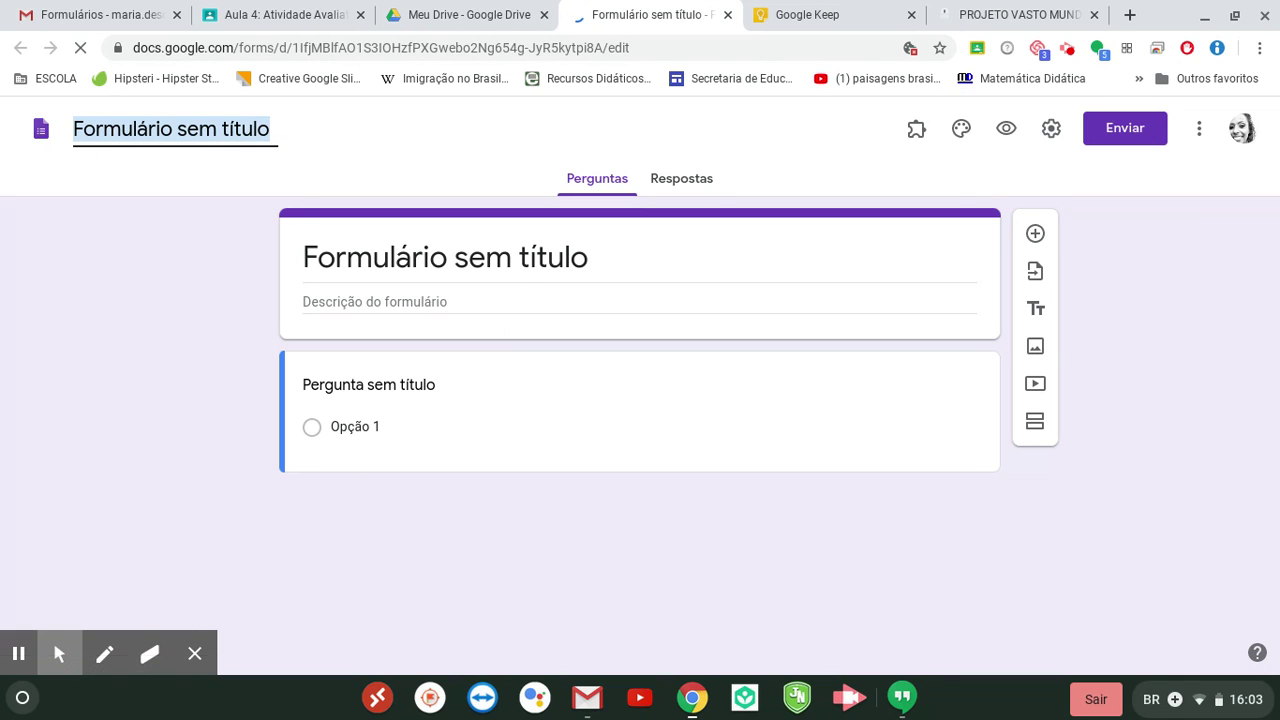
{"action": "type", "text": "A"}
{"action": "left_click", "coordinate": [369, 384]}
{"action": "type", "text": "va"}
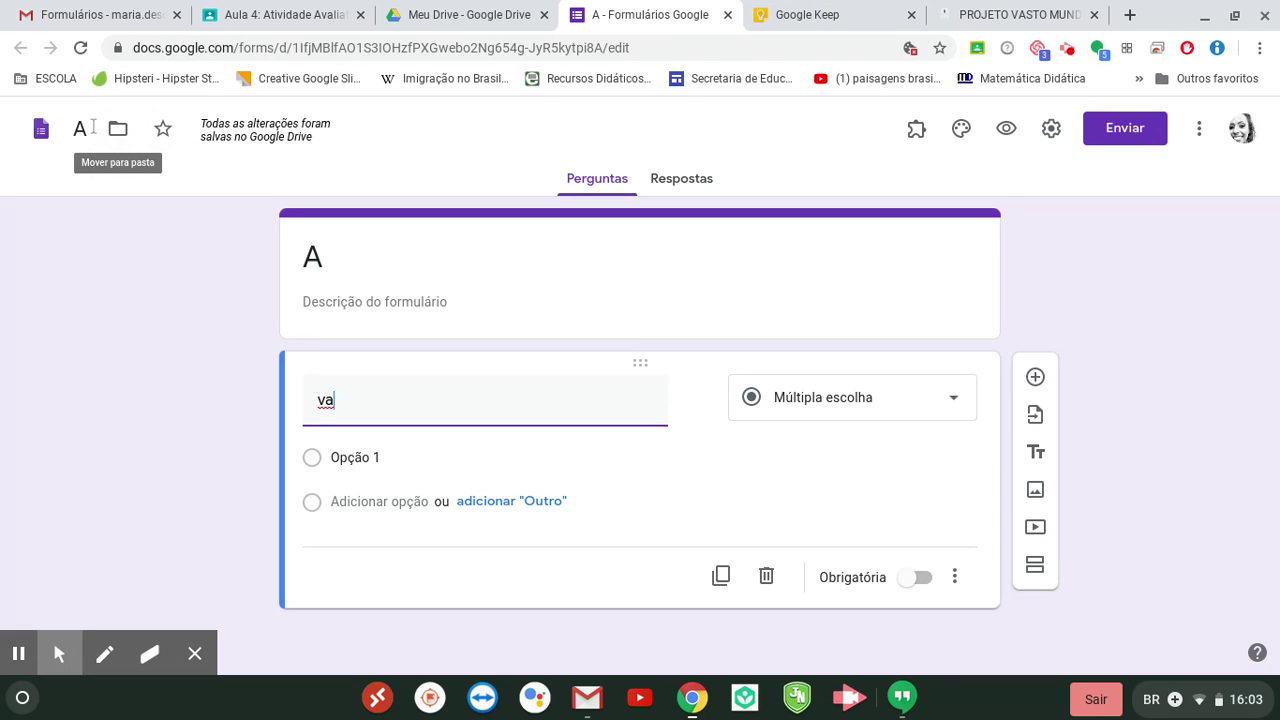
{"action": "left_click", "coordinate": [90, 128]}
{"action": "type", "text": "va"}
{"action": "type", "text": "li"}
{"action": "type", "text": "ação Diss"}
{"action": "type", "text": "ee"}
{"action": "key", "text": "BackSpace"}
{"action": "type", "text": "rt"}
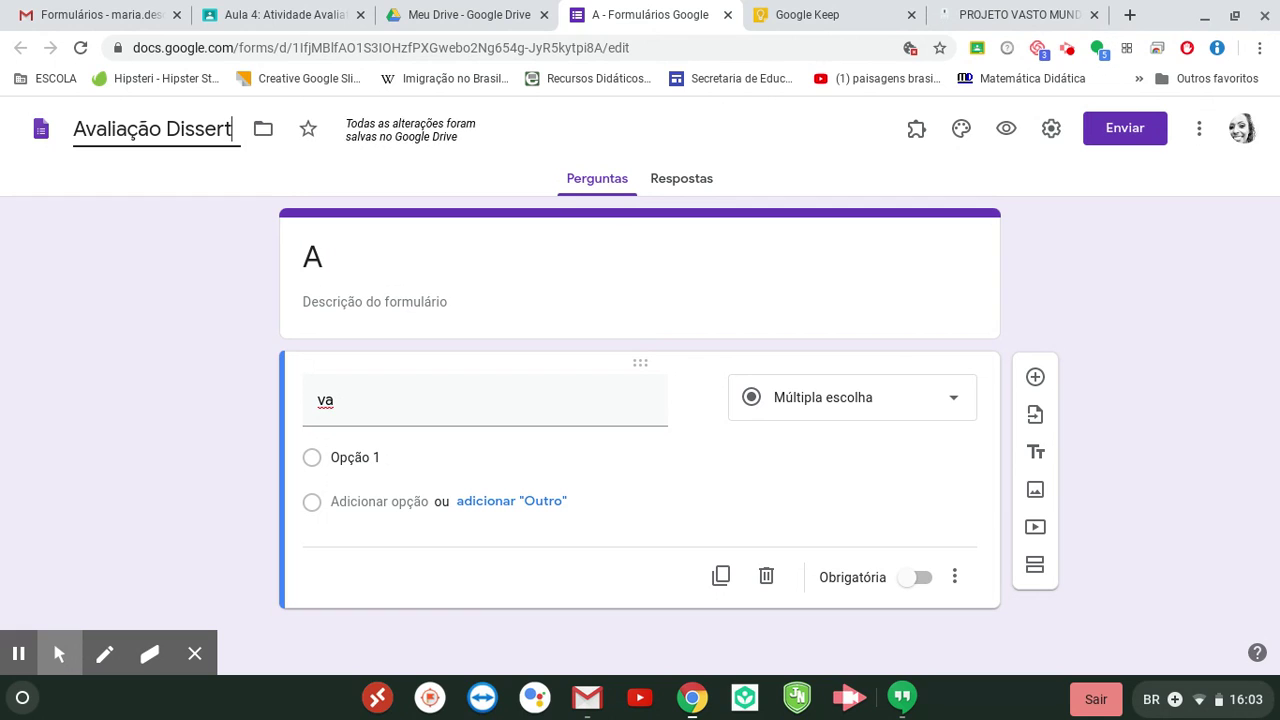
{"action": "type", "text": "ativa"}
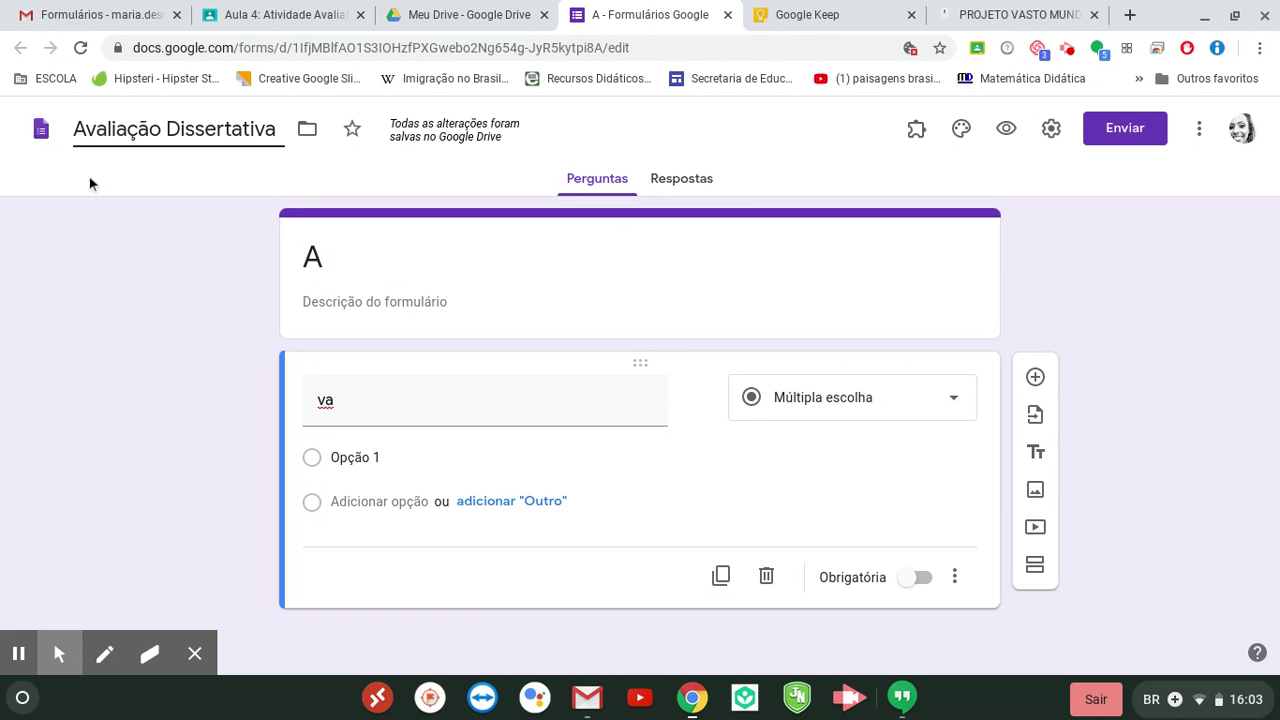
{"action": "left_click", "coordinate": [399, 300]}
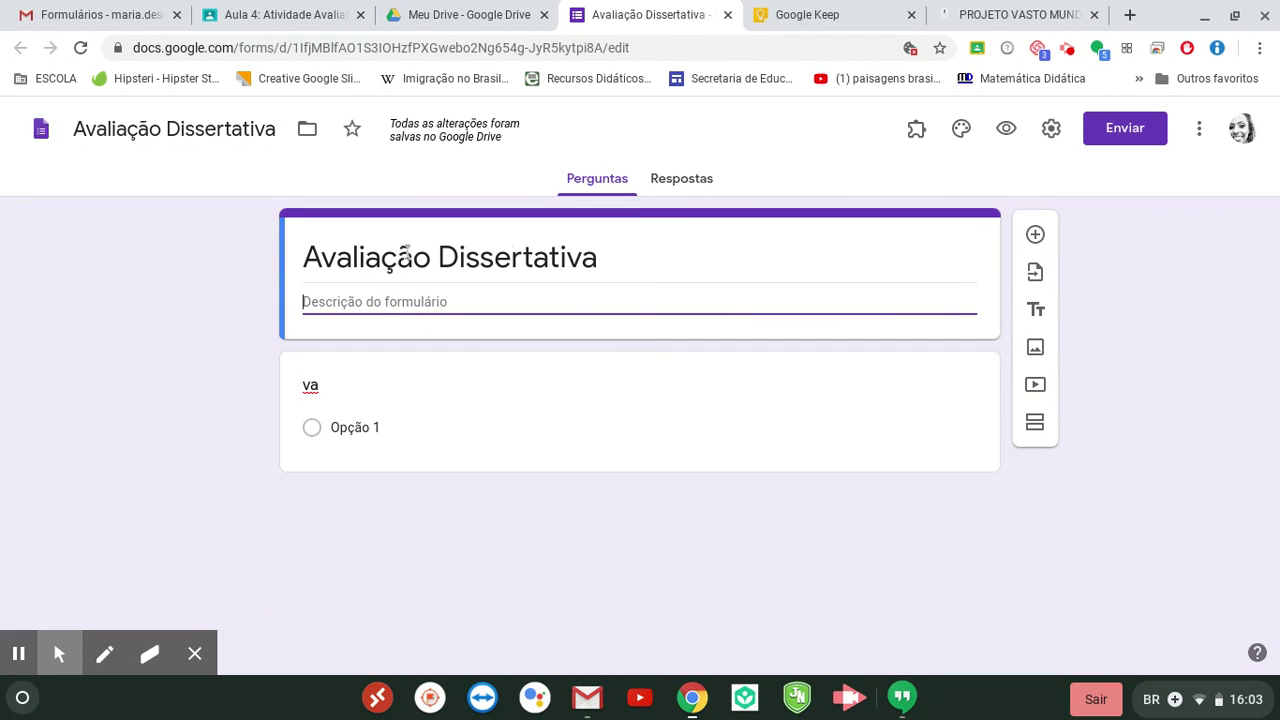
Write the first question as "1 - O que é capitalismo?" and set its type to Parágrafo
{"action": "left_click", "coordinate": [402, 455]}
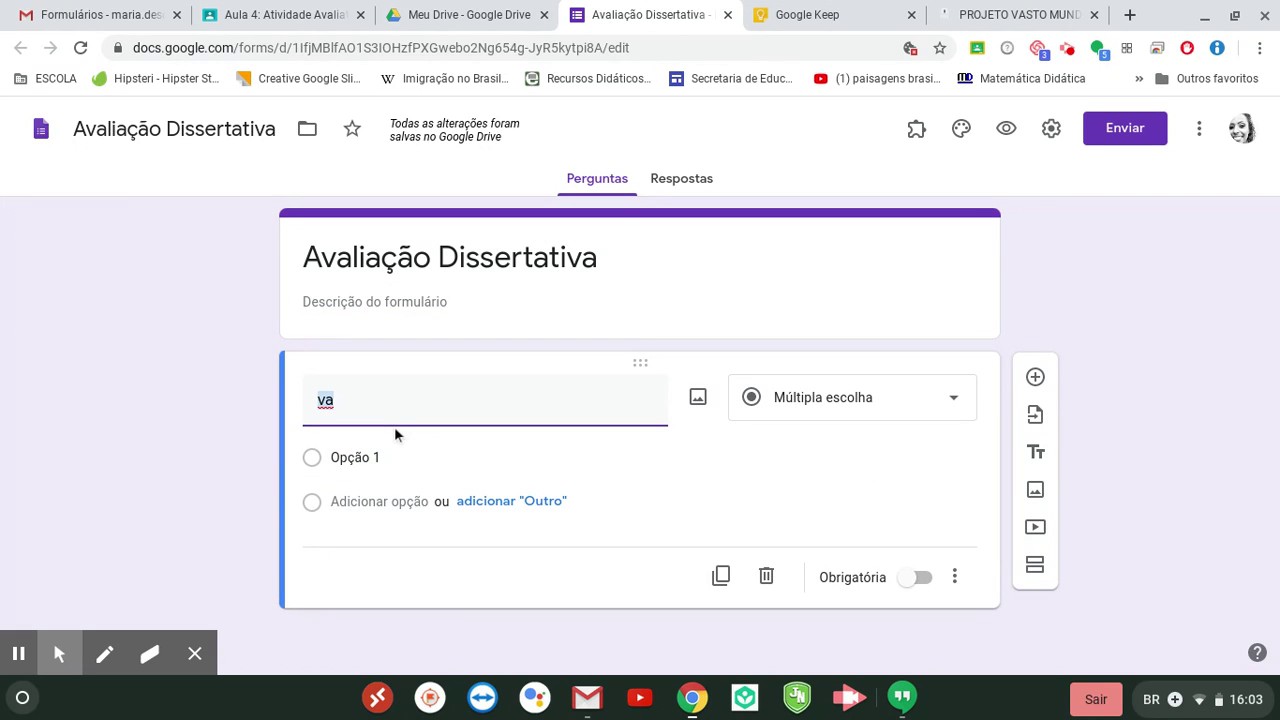
{"action": "type", "text": "1 - O que é"}
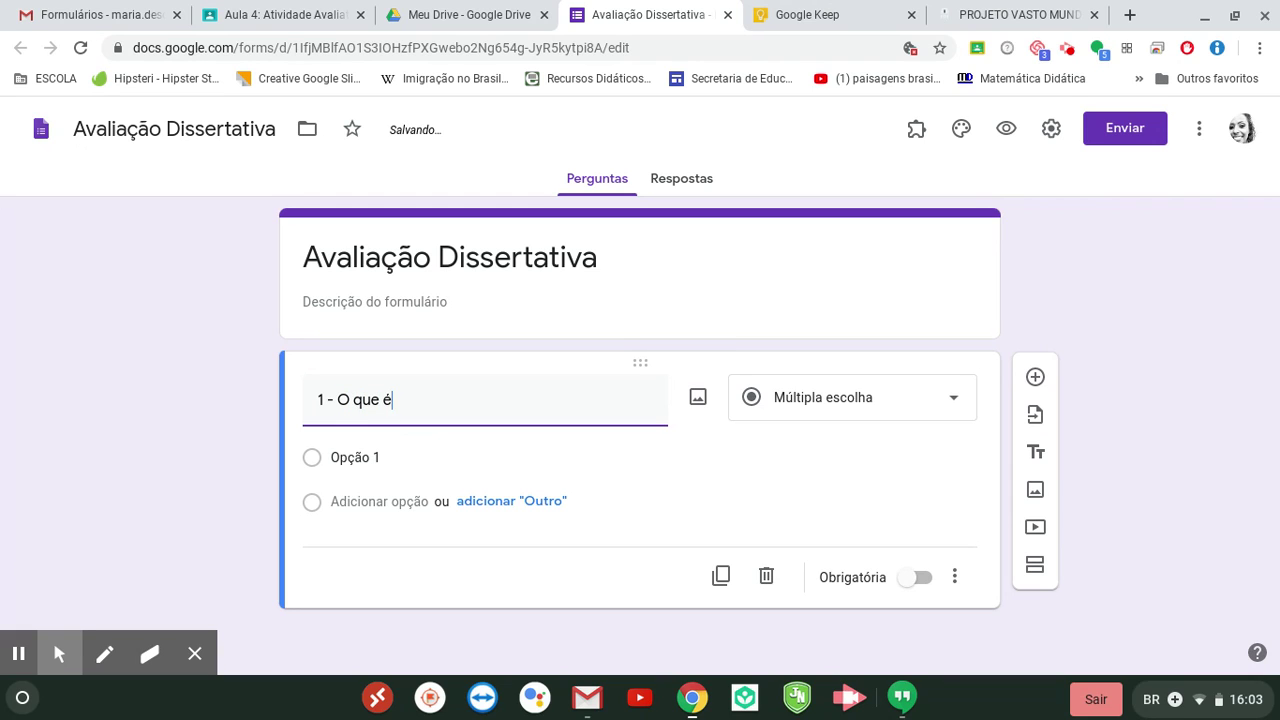
{"action": "type", "text": " capitalismo?"}
{"action": "left_click", "coordinate": [174, 449]}
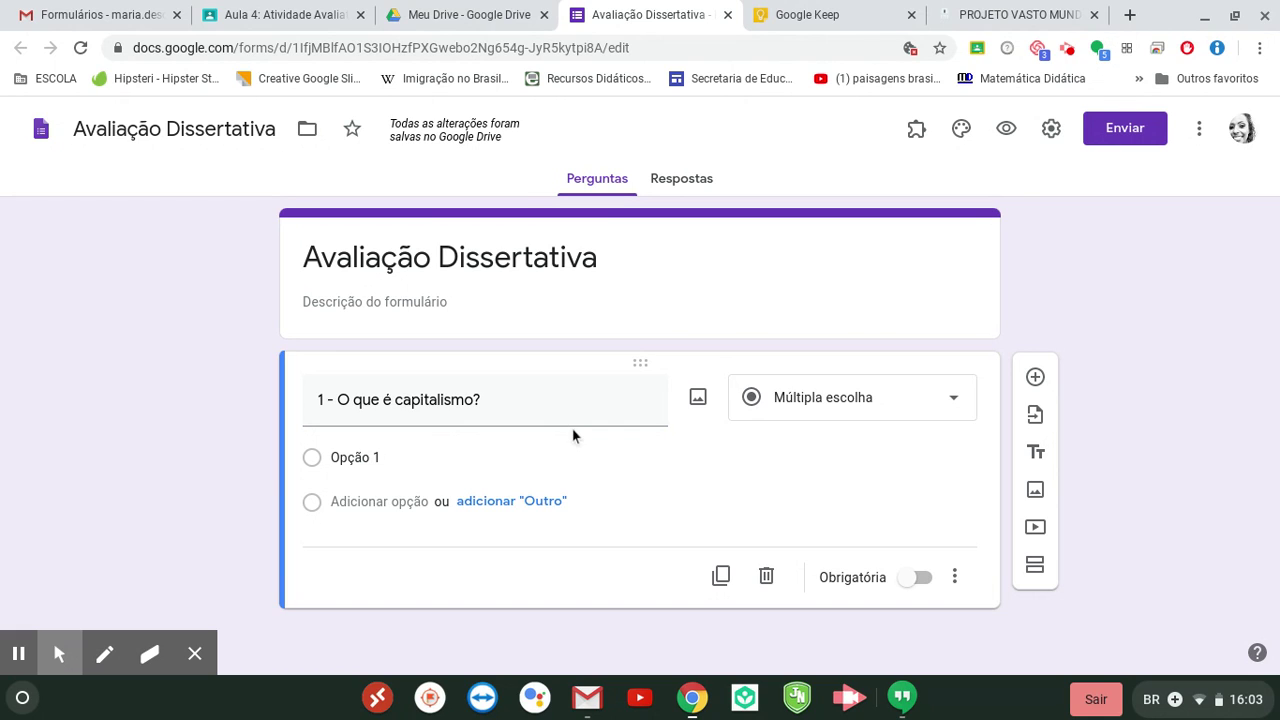
{"action": "left_click", "coordinate": [952, 399]}
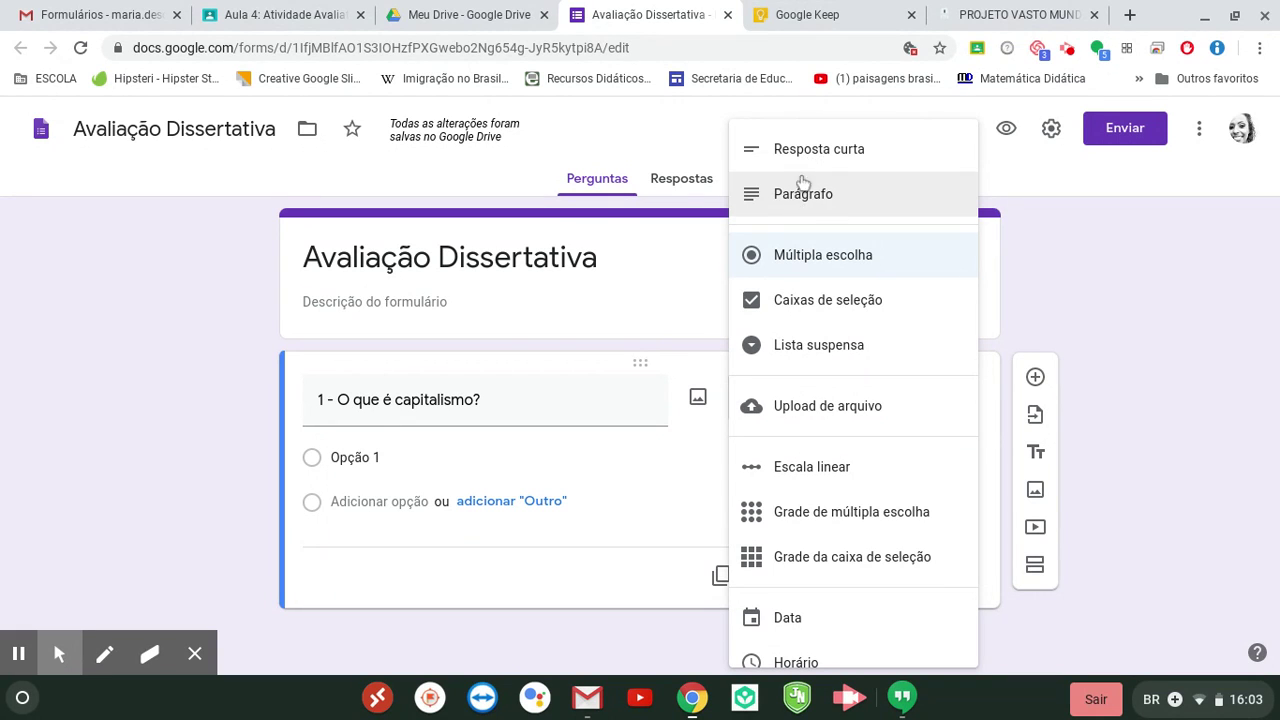
{"action": "left_click", "coordinate": [815, 200]}
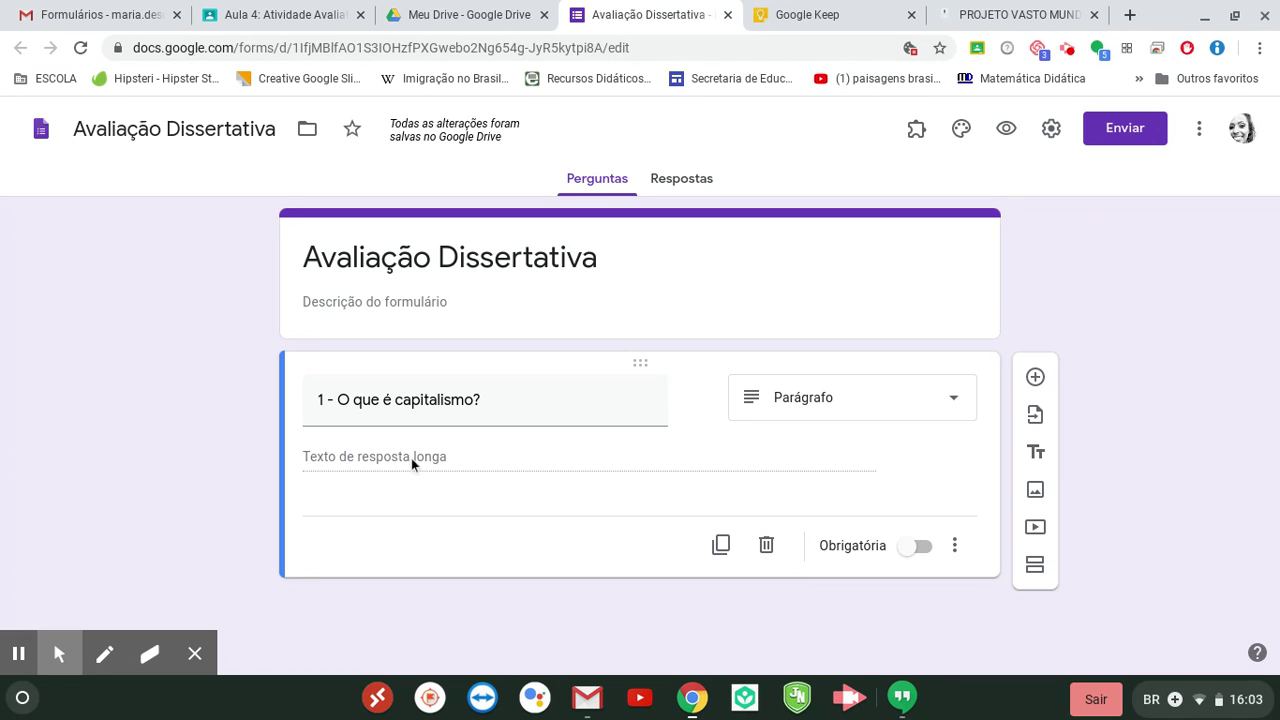
Turn the form into a graded quiz with the Criar teste option and save the settings
{"action": "left_click", "coordinate": [1050, 129]}
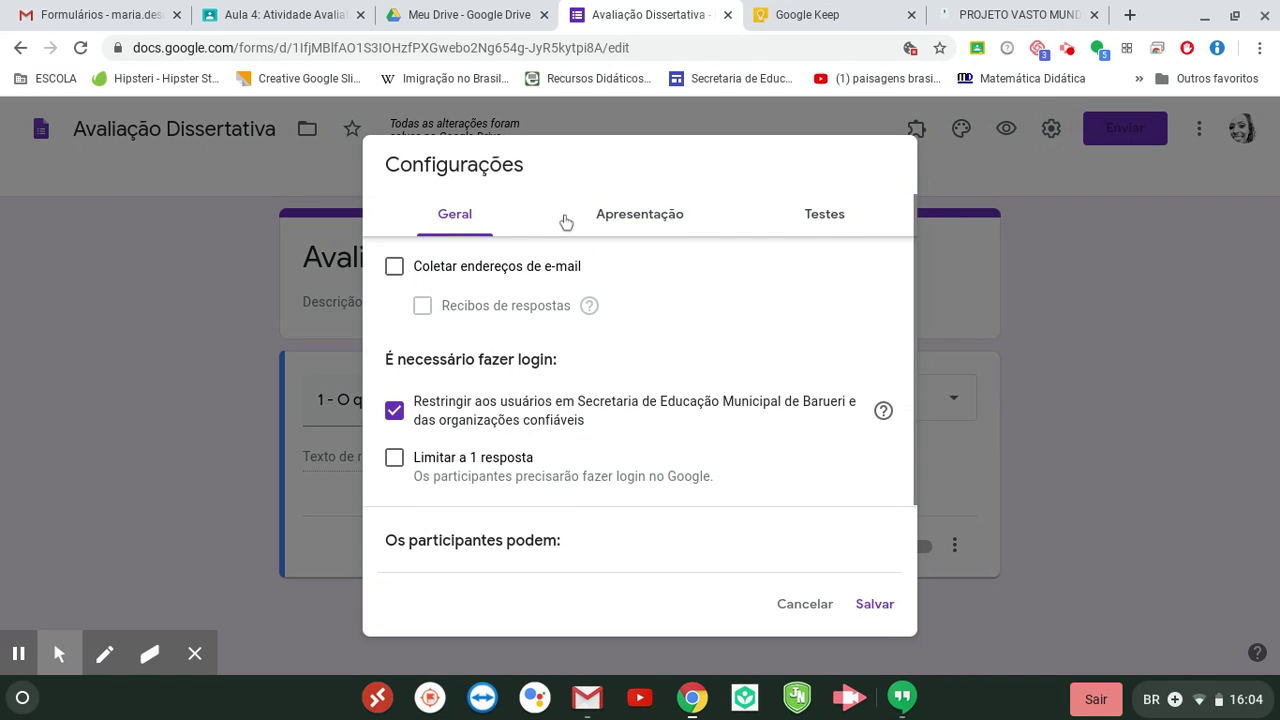
{"action": "left_click", "coordinate": [810, 214]}
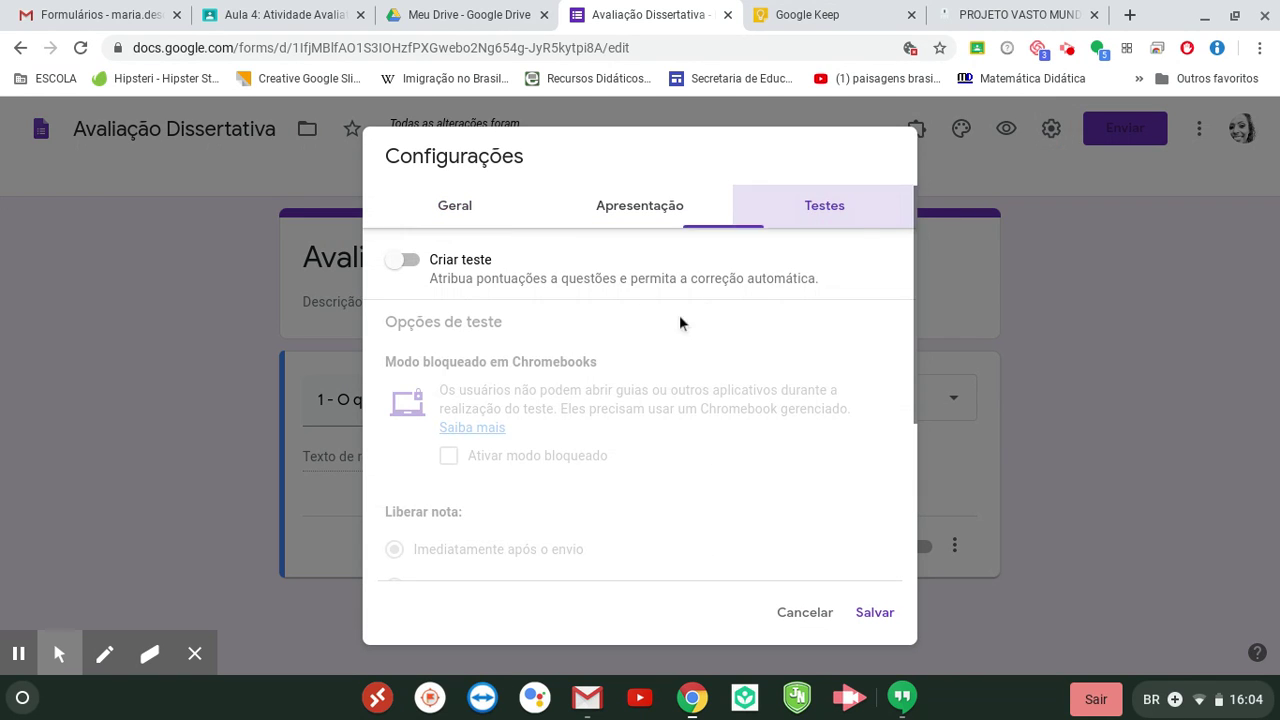
{"action": "left_click", "coordinate": [404, 261]}
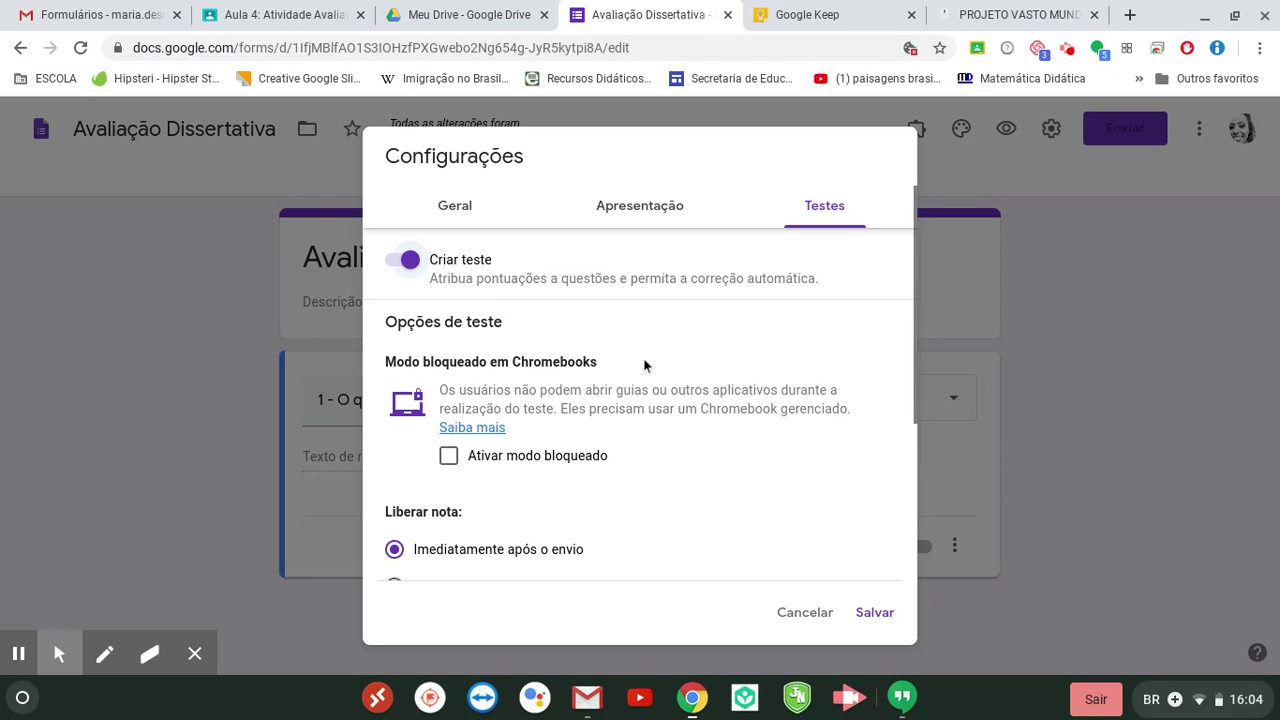
{"action": "scroll", "coordinate": [620, 500], "scroll_direction": "down", "scroll_amount": 3}
{"action": "scroll", "coordinate": [830, 480], "scroll_direction": "up", "scroll_amount": 3}
{"action": "left_click", "coordinate": [876, 614]}
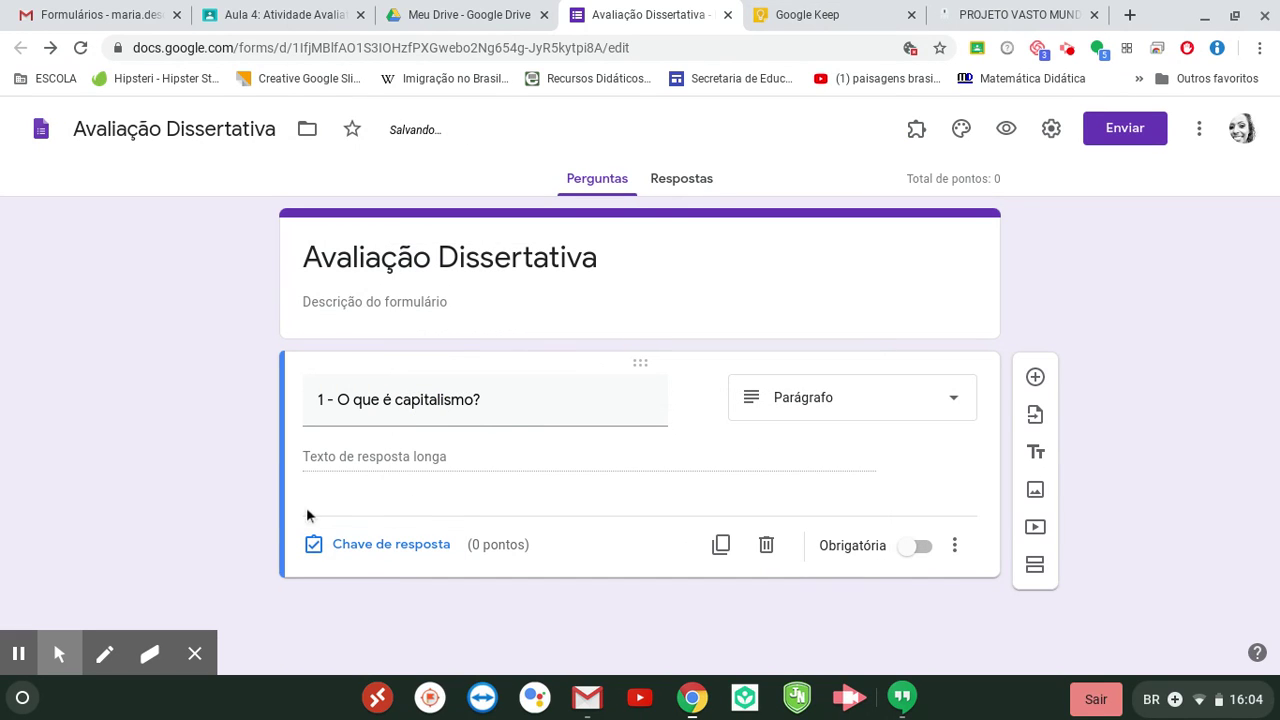
Assign 1 point to the capitalism question in its answer key and change its type to Resposta curta
{"action": "left_click", "coordinate": [394, 551]}
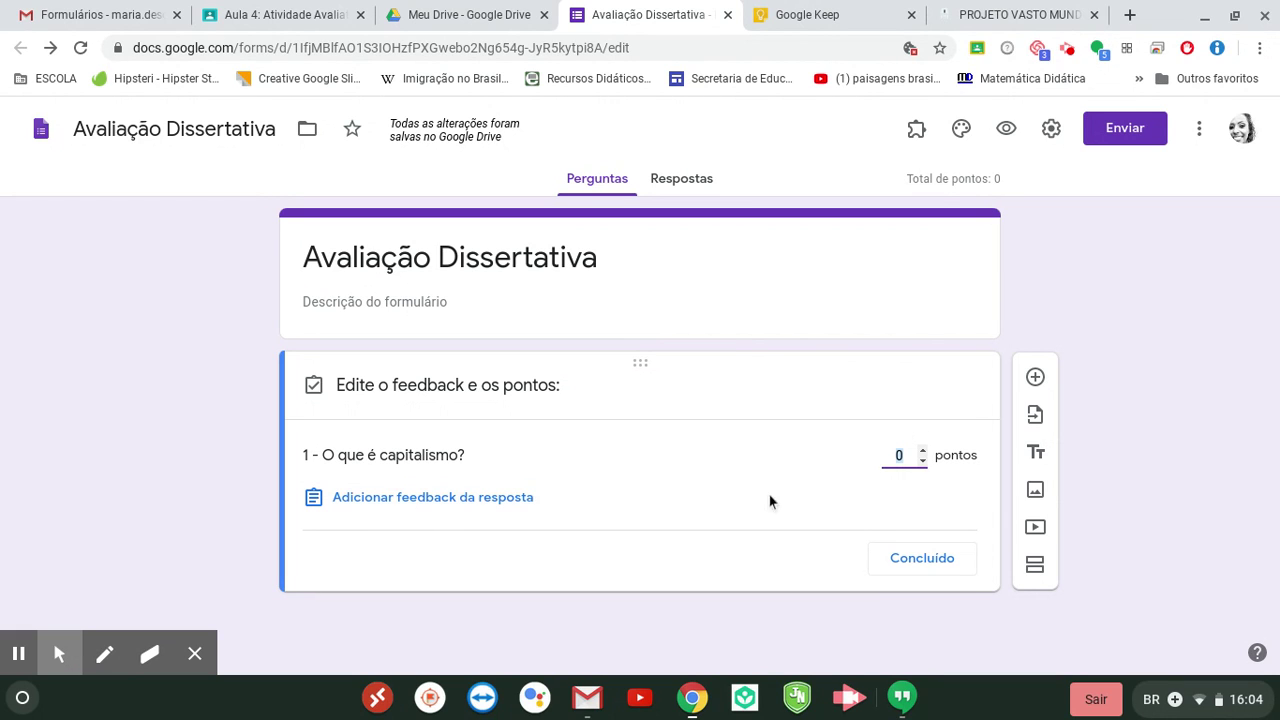
{"action": "left_click", "coordinate": [923, 452]}
{"action": "left_click", "coordinate": [729, 440]}
{"action": "left_click", "coordinate": [900, 558]}
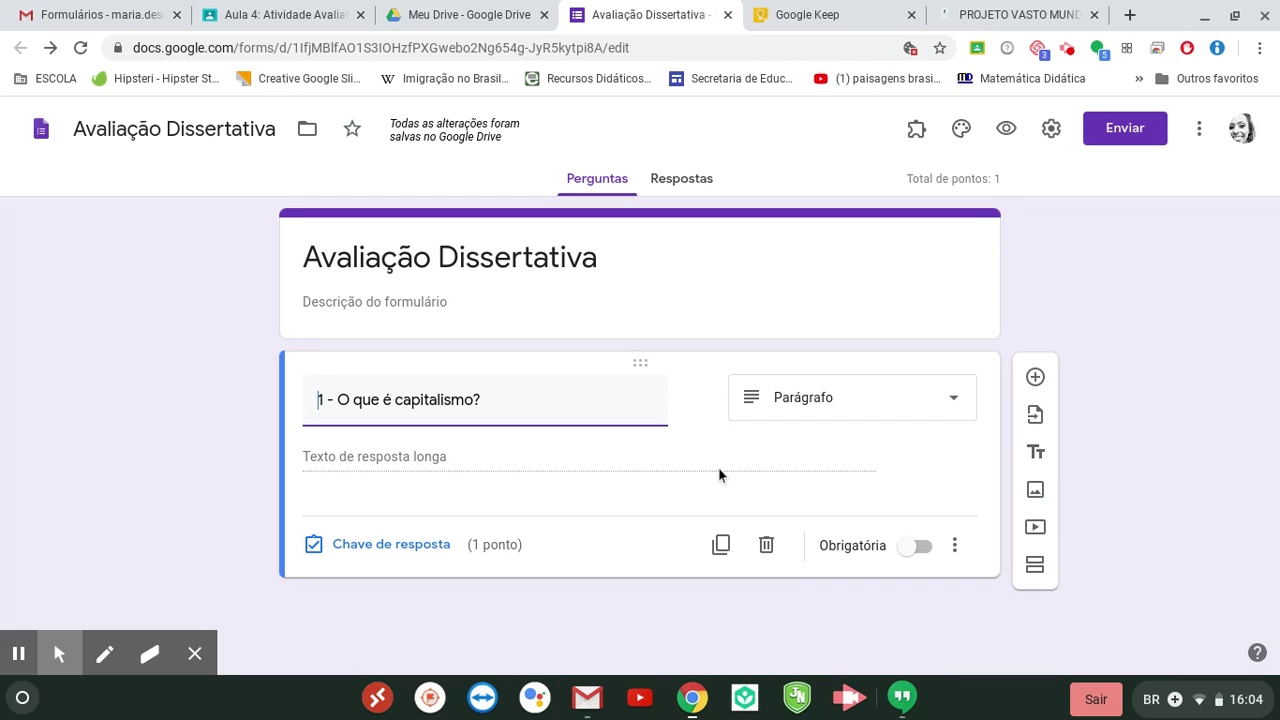
{"action": "left_click", "coordinate": [945, 397]}
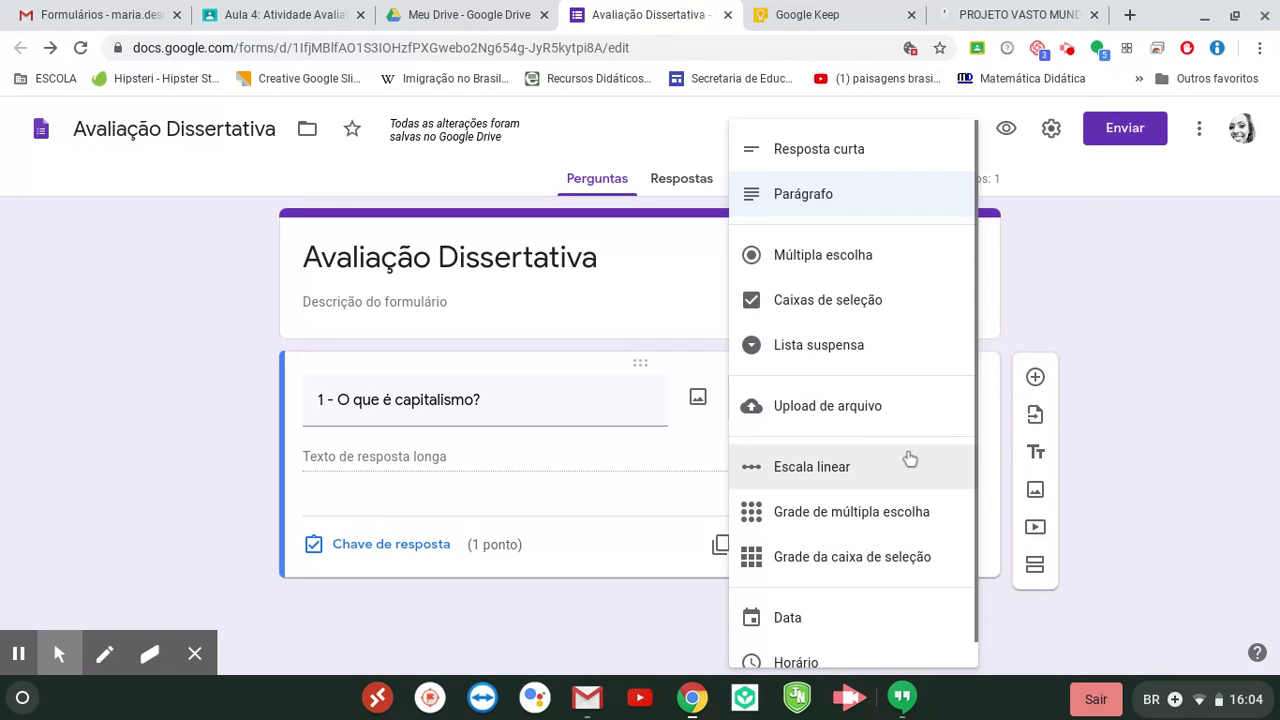
{"action": "left_click", "coordinate": [933, 160]}
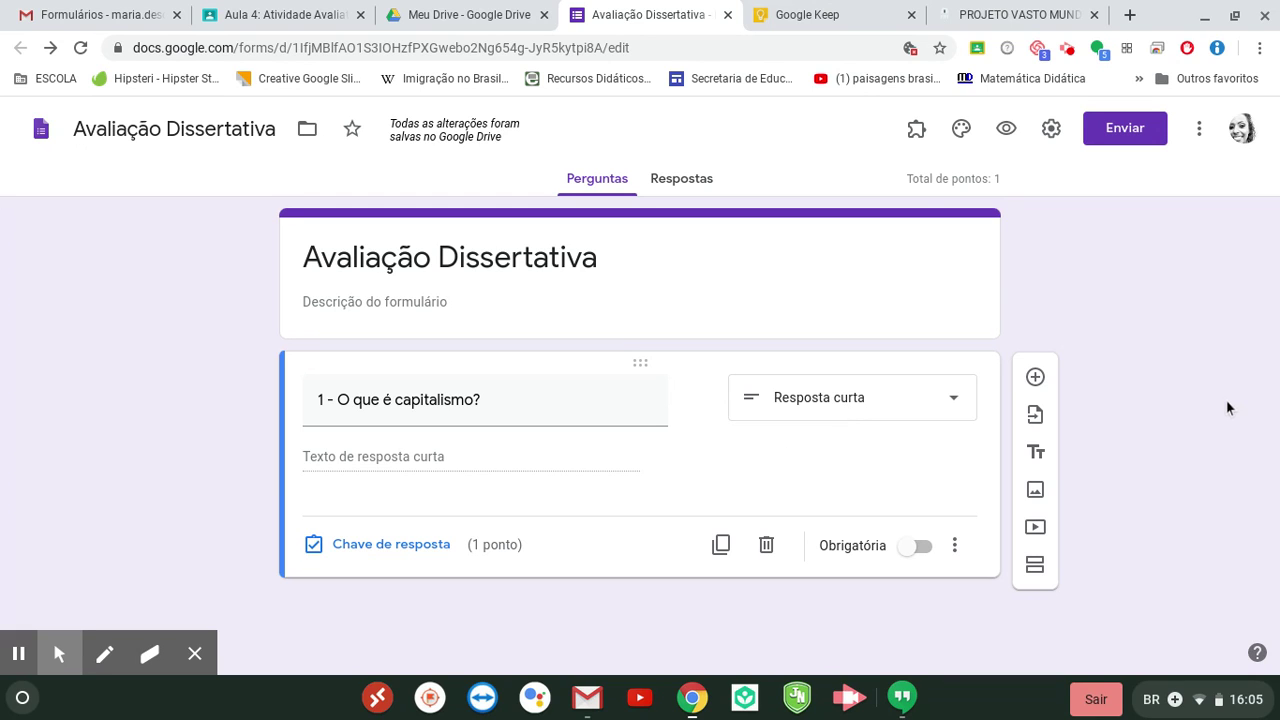
Add a second question reading "2 - Qual o nome da capital de São Paulo?"
{"action": "left_click", "coordinate": [1035, 377]}
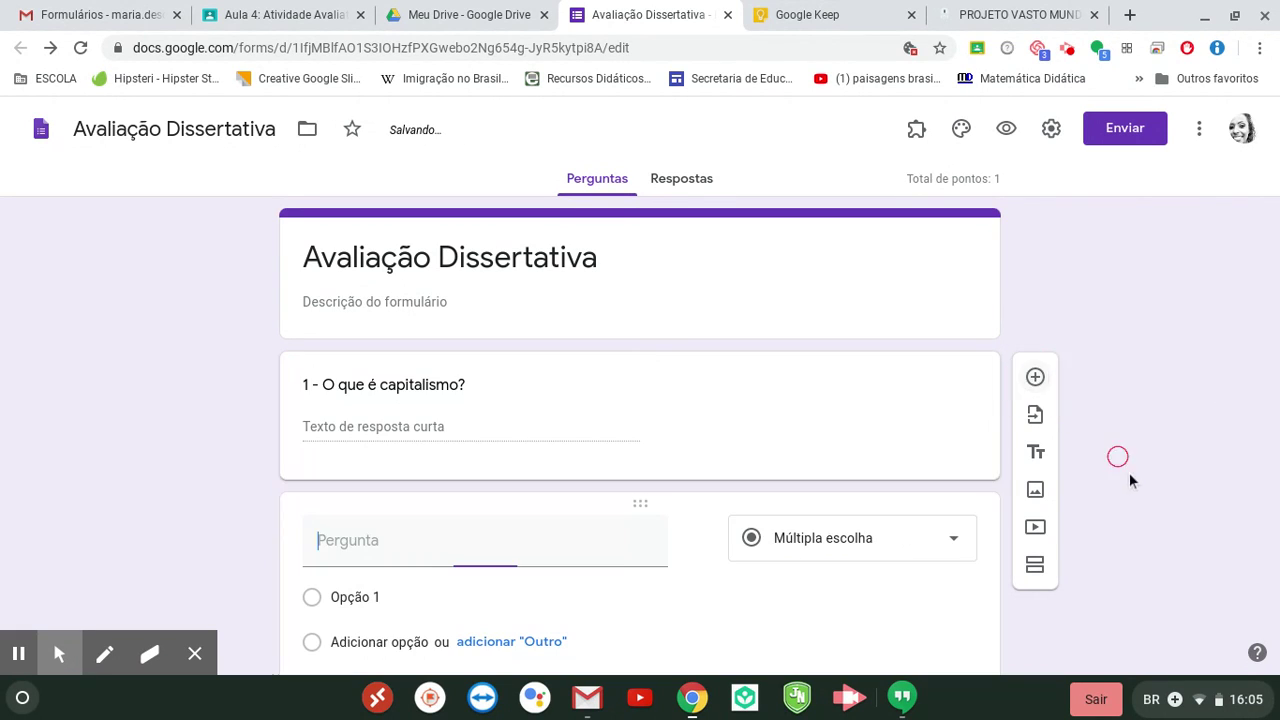
{"action": "type", "text": "2"}
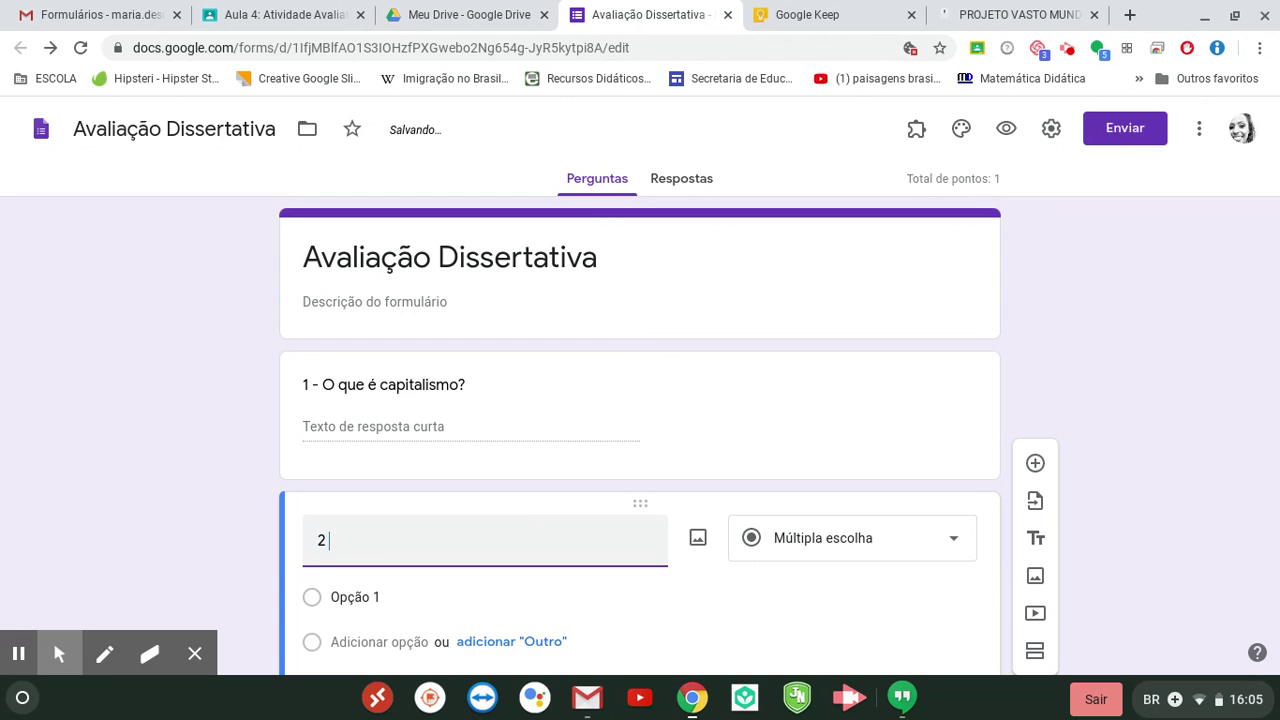
{"action": "type", "text": " - Quasi"}
{"action": "key", "text": "BackSpace"}
{"action": "key", "text": "BackSpace"}
{"action": "type", "text": "l o nome da"}
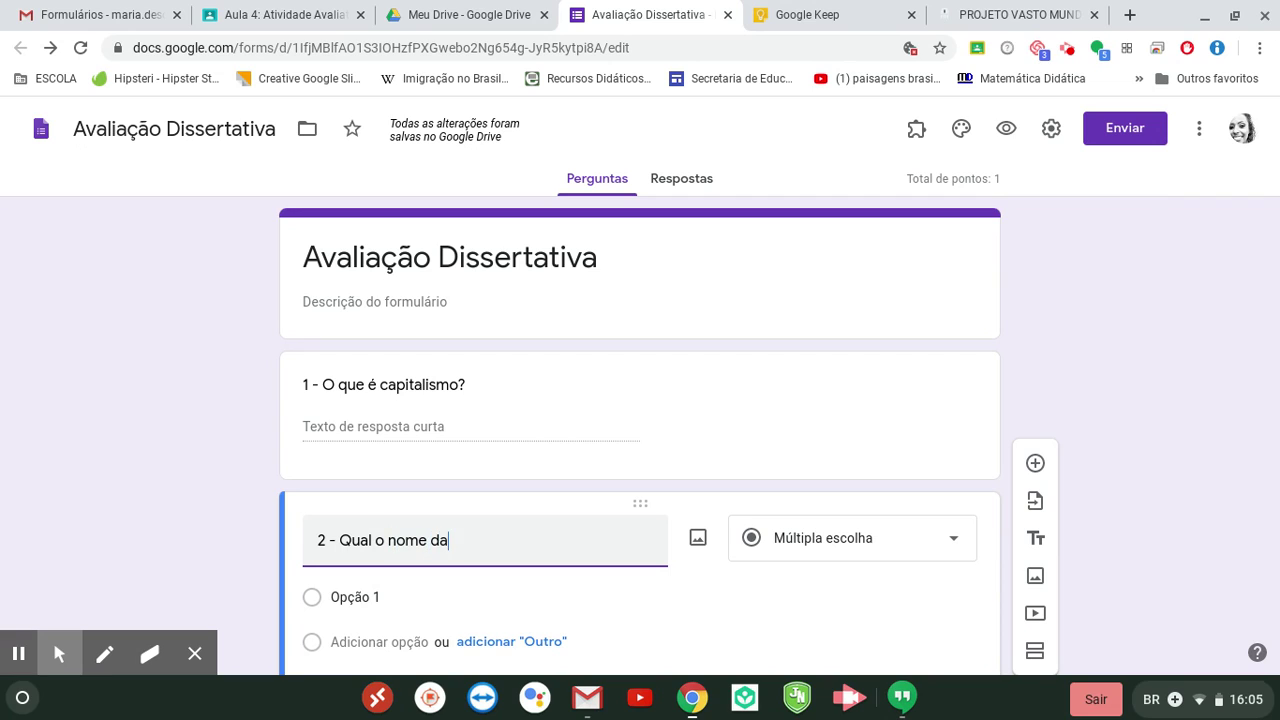
{"action": "type", "text": " capital"}
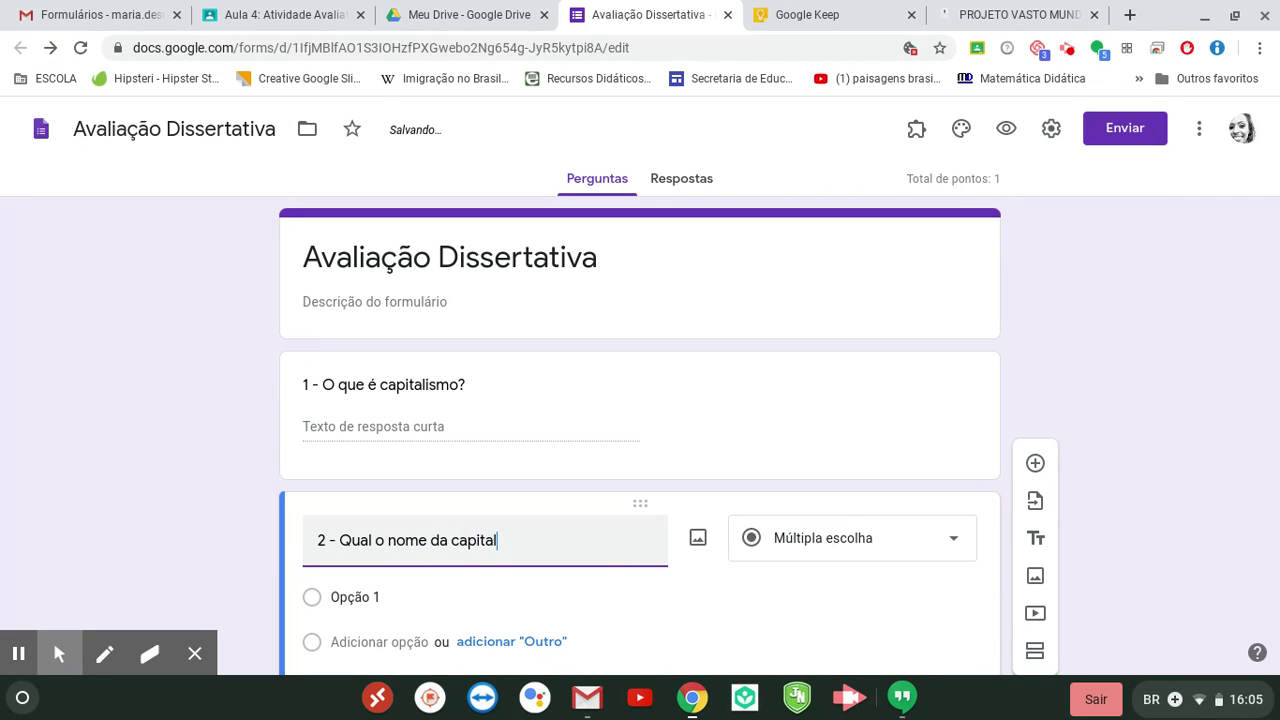
{"action": "type", "text": " de São Paulo?"}
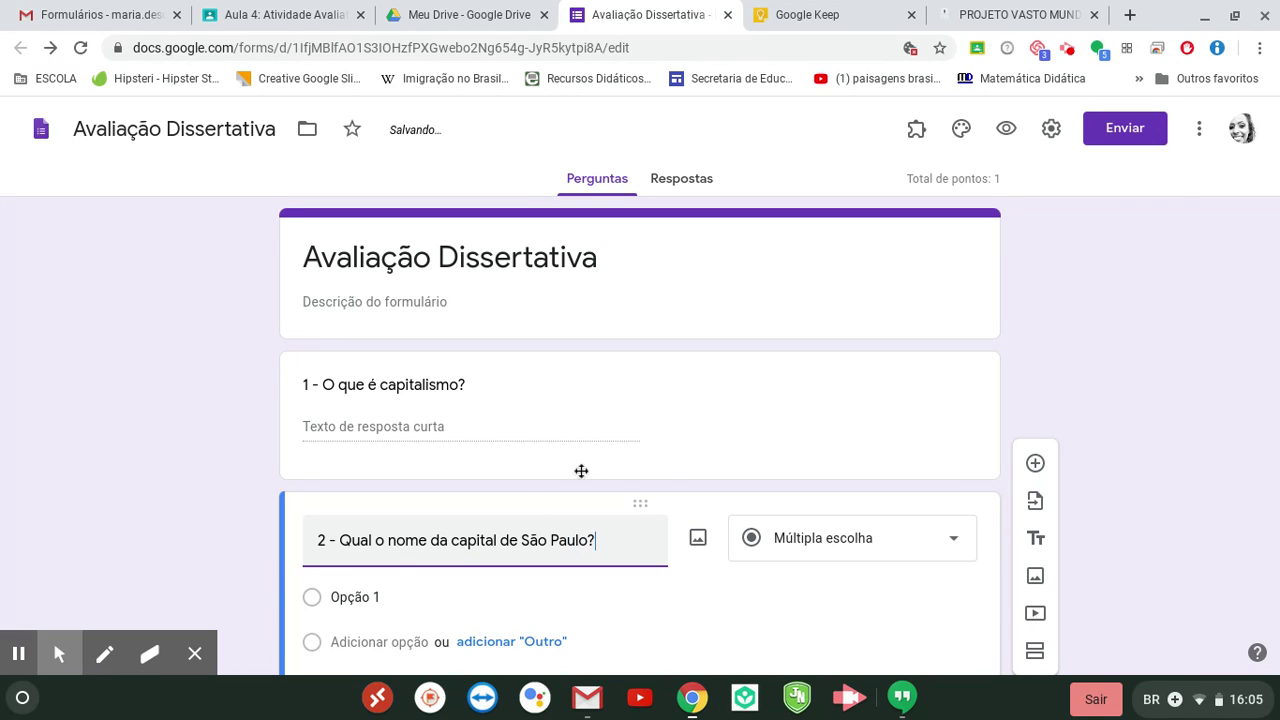
{"action": "left_click", "coordinate": [1201, 497]}
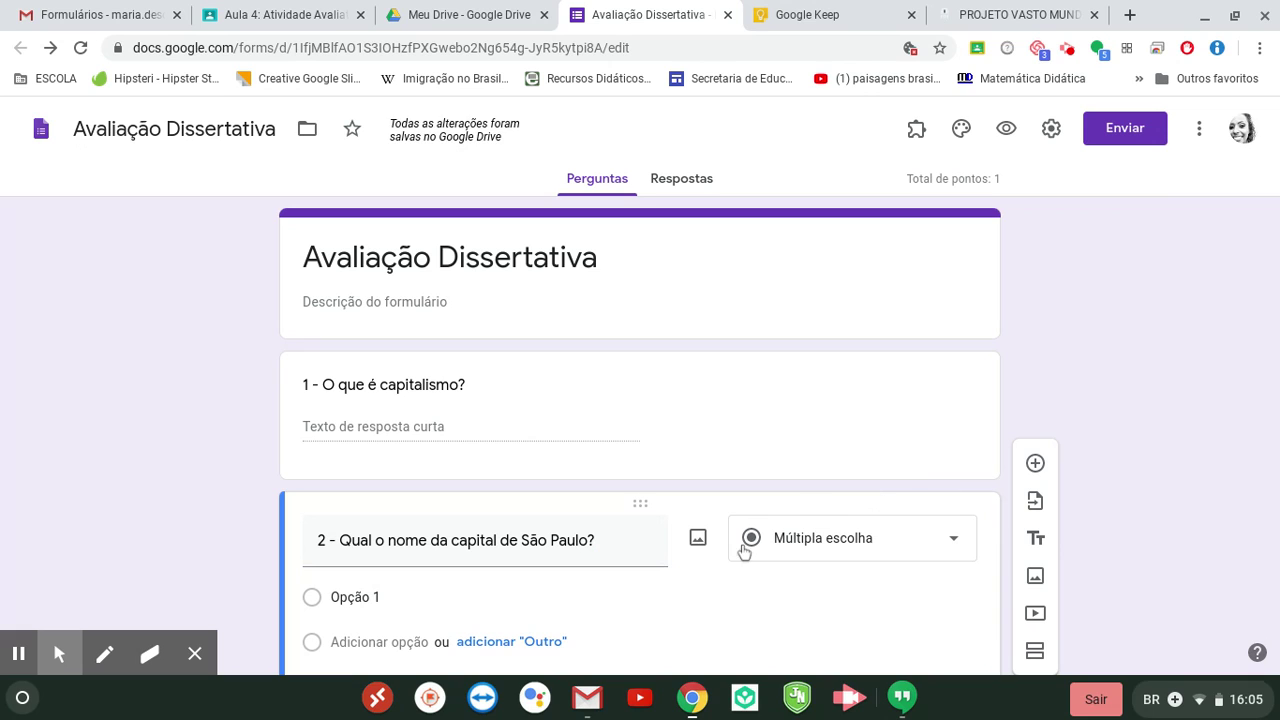
Set the second question's type to Resposta curta
{"action": "scroll", "coordinate": [598, 571], "scroll_direction": "down", "scroll_amount": 2}
{"action": "left_click", "coordinate": [895, 412]}
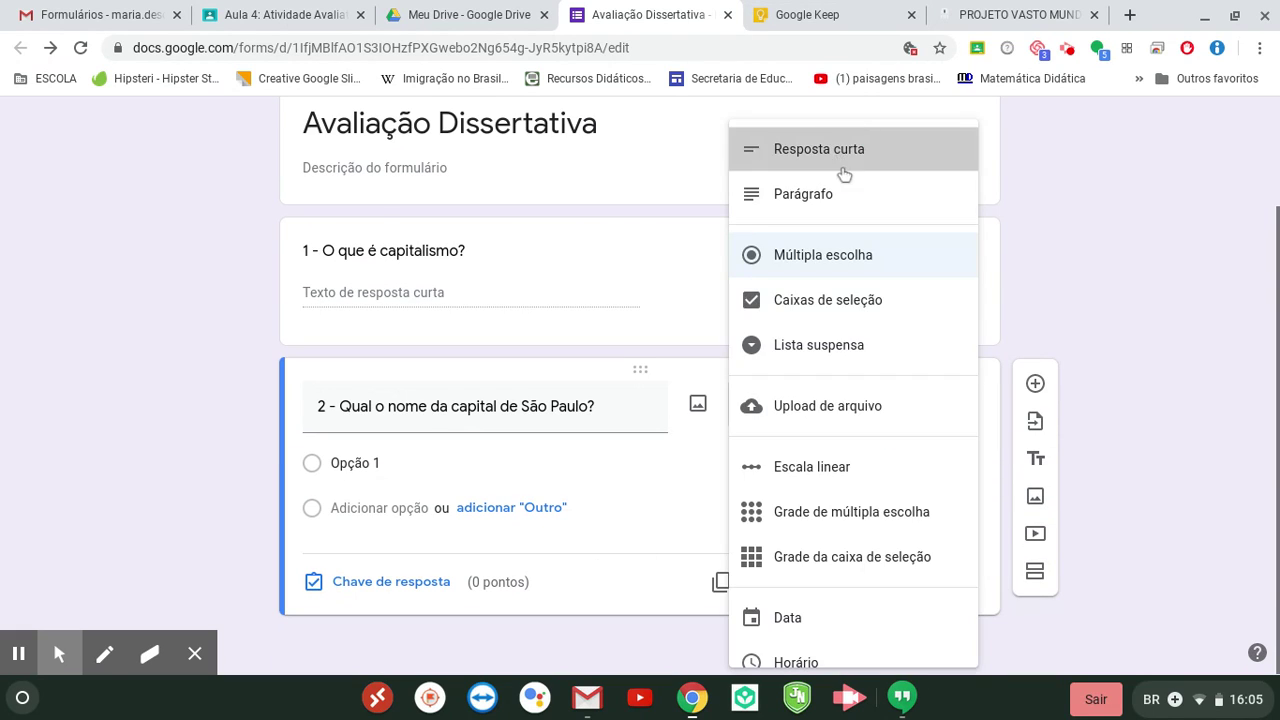
{"action": "left_click", "coordinate": [842, 170]}
Add "São Paulo" as the correct answer in the second question's answer key
{"action": "left_click", "coordinate": [385, 594]}
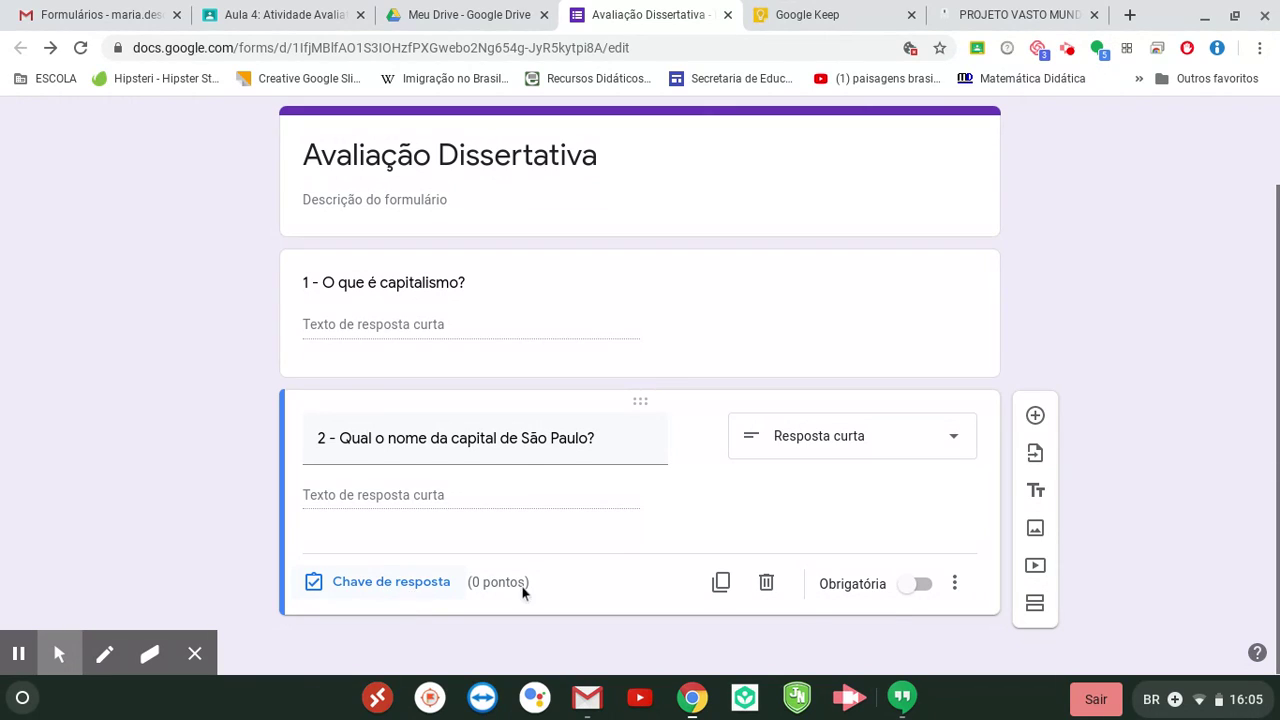
{"action": "left_click", "coordinate": [354, 496]}
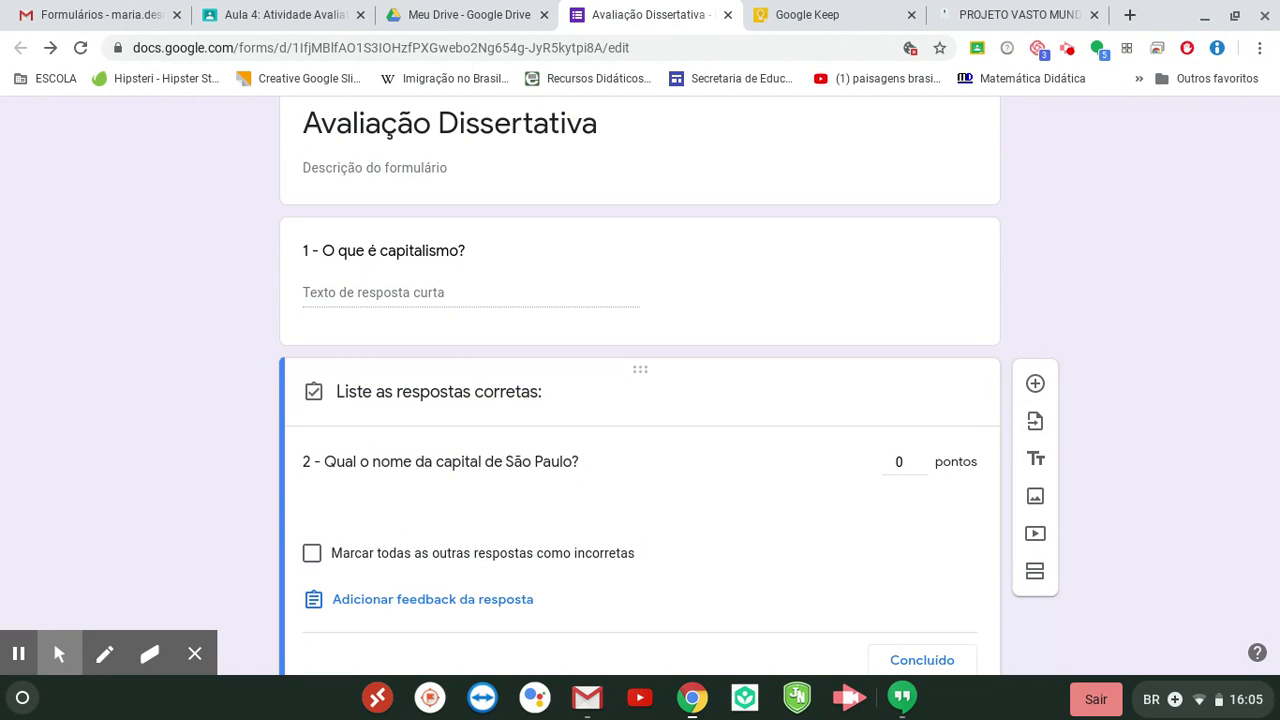
{"action": "key", "text": "Return"}
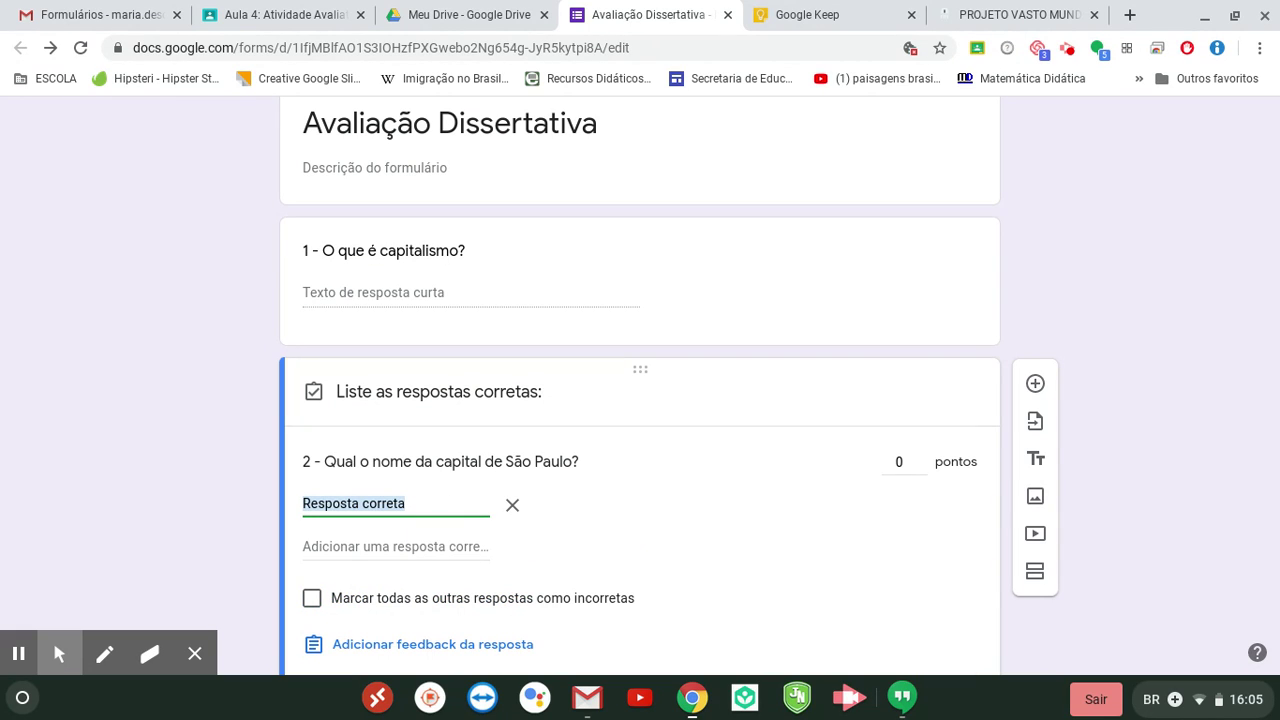
{"action": "type", "text": "São"}
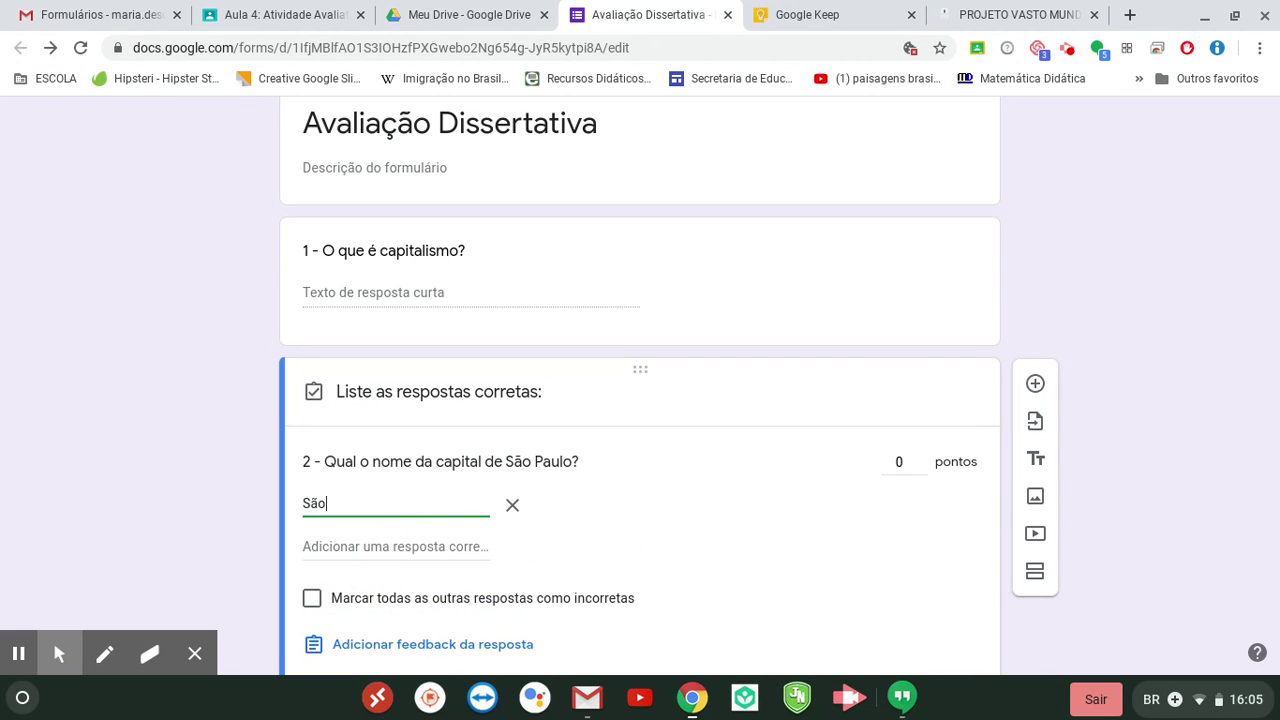
{"action": "type", "text": " Paulo"}
Give the second question 1 point, mark all other answers as incorrect, and finish its answer key
{"action": "left_click", "coordinate": [922, 456]}
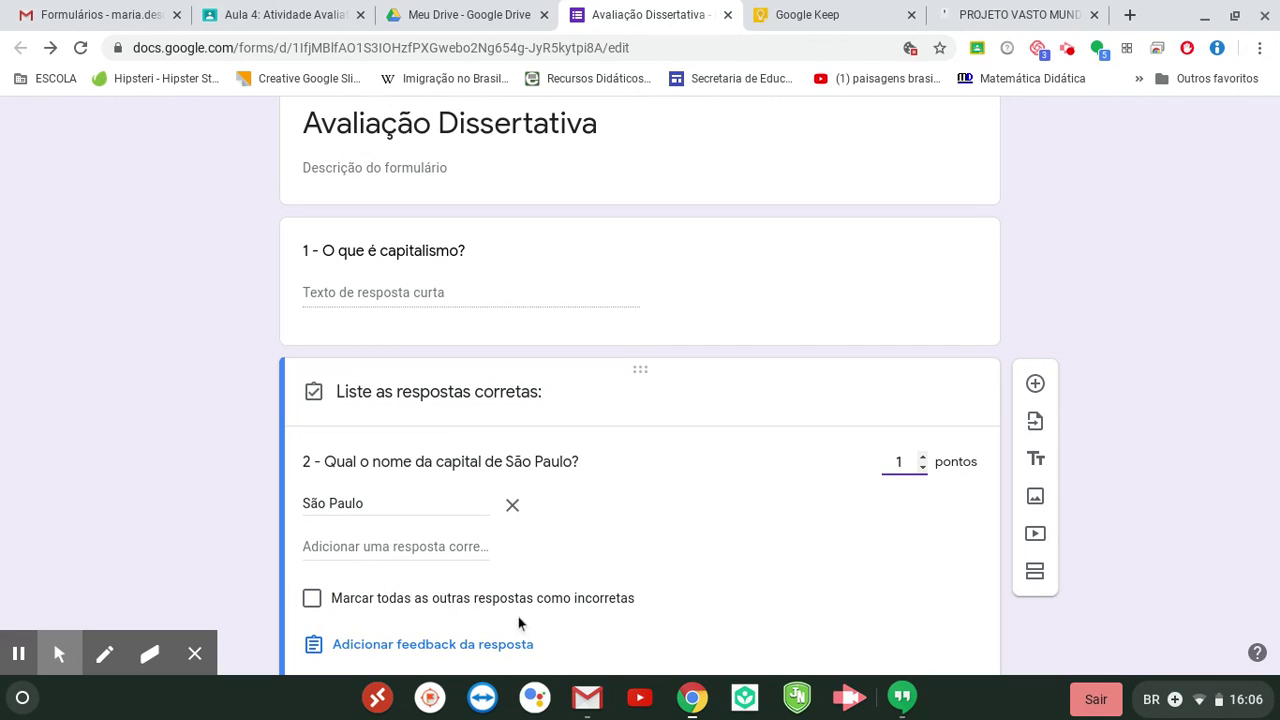
{"action": "left_click", "coordinate": [312, 598]}
{"action": "scroll", "coordinate": [1100, 450], "scroll_direction": "down", "scroll_amount": 2}
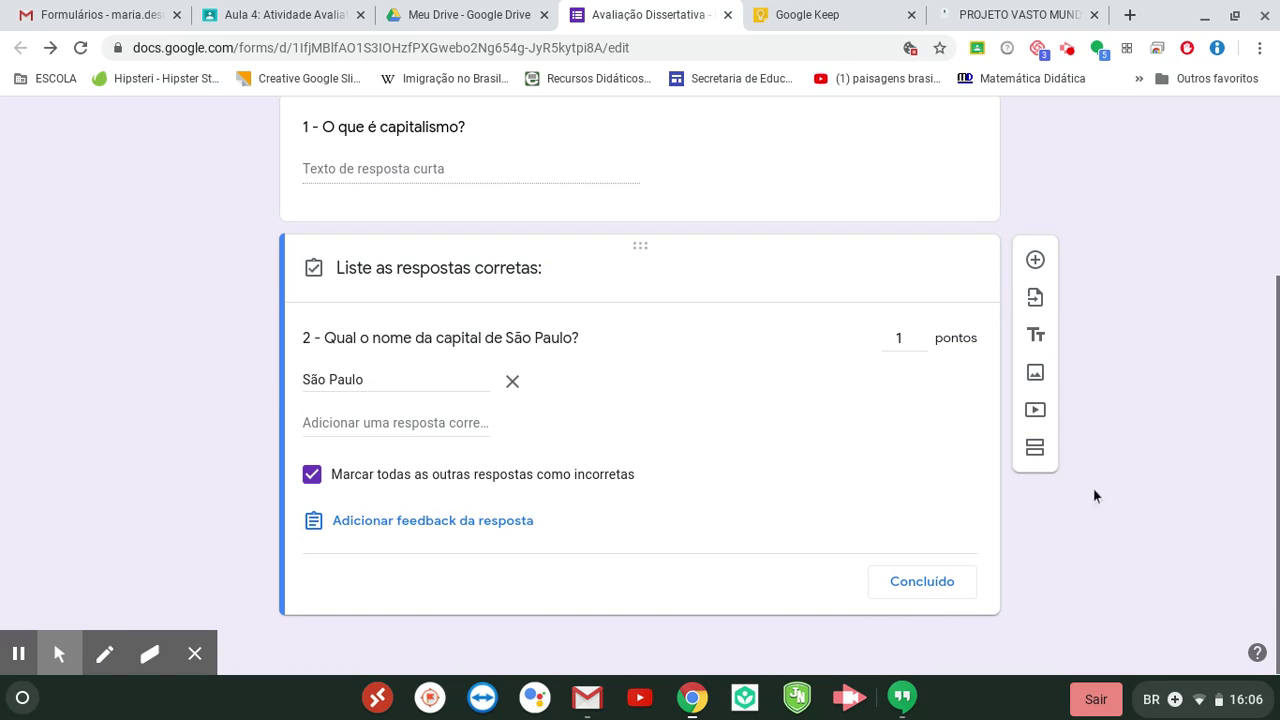
{"action": "left_click", "coordinate": [921, 582]}
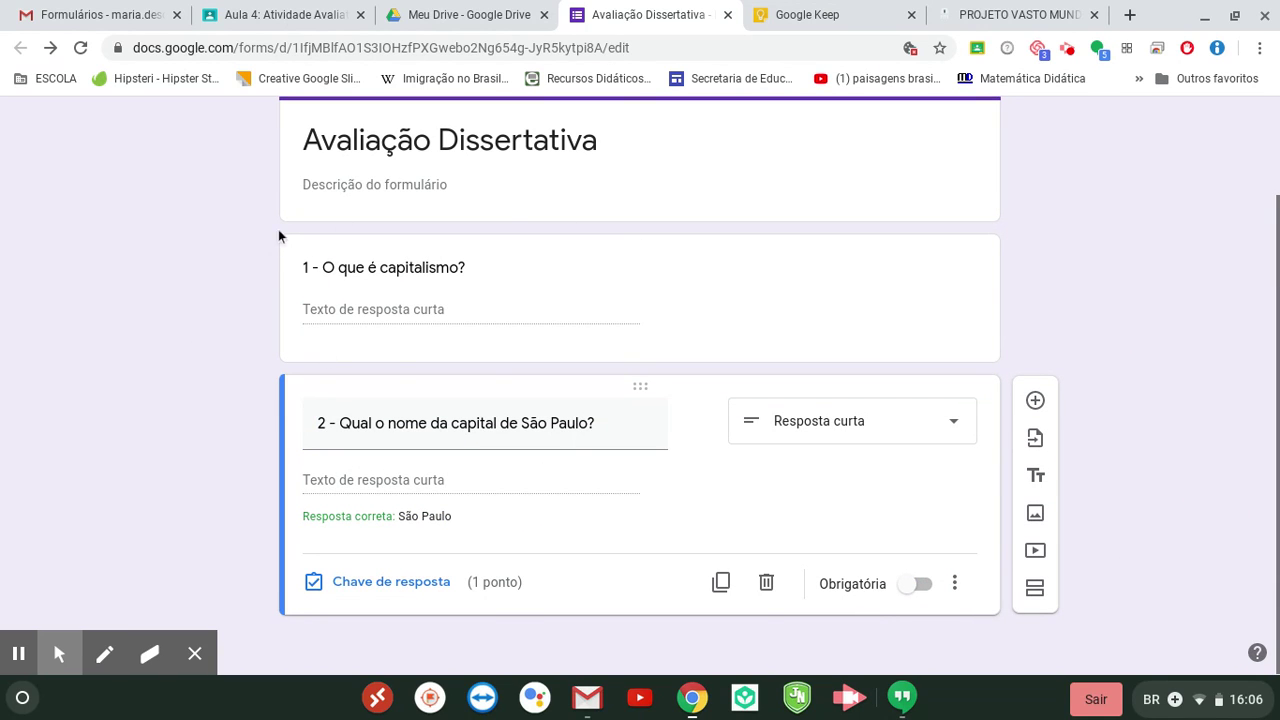
{"action": "left_click", "coordinate": [948, 437]}
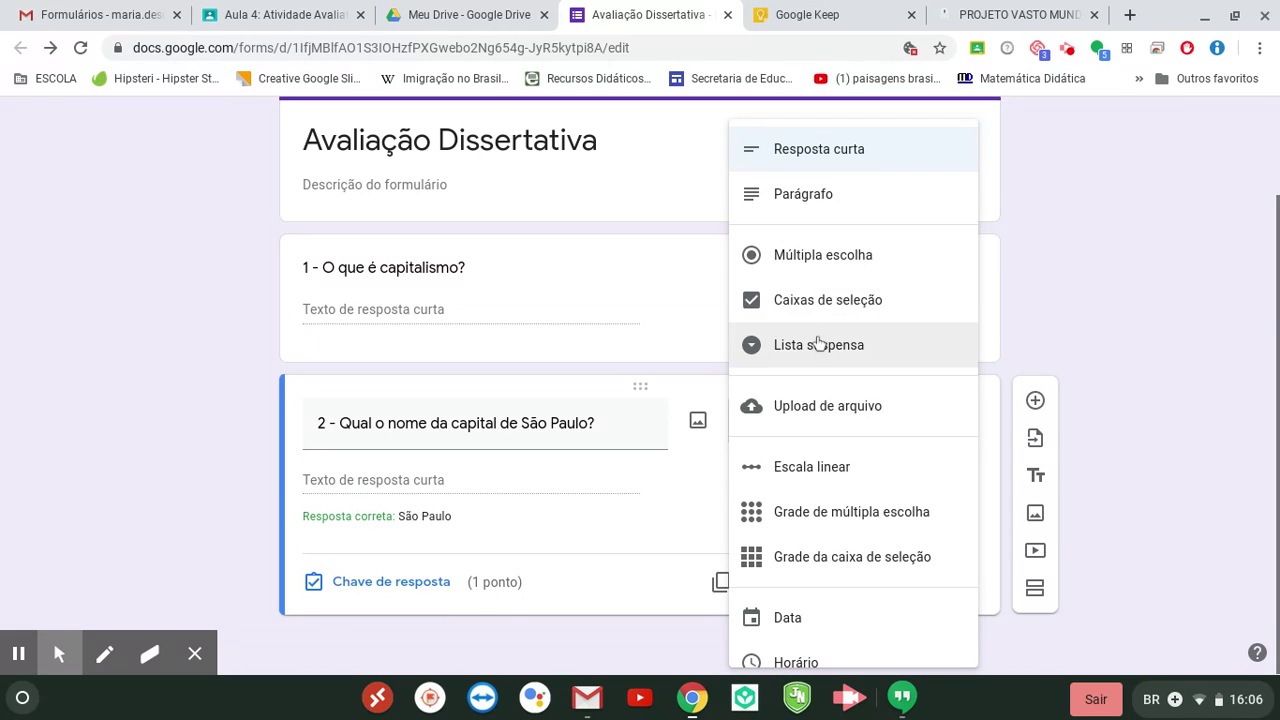
{"action": "left_click", "coordinate": [1103, 309]}
Open the form's settings and turn on Coletar endereços de e-mail
{"action": "scroll", "coordinate": [1005, 375], "scroll_direction": "up", "scroll_amount": 2}
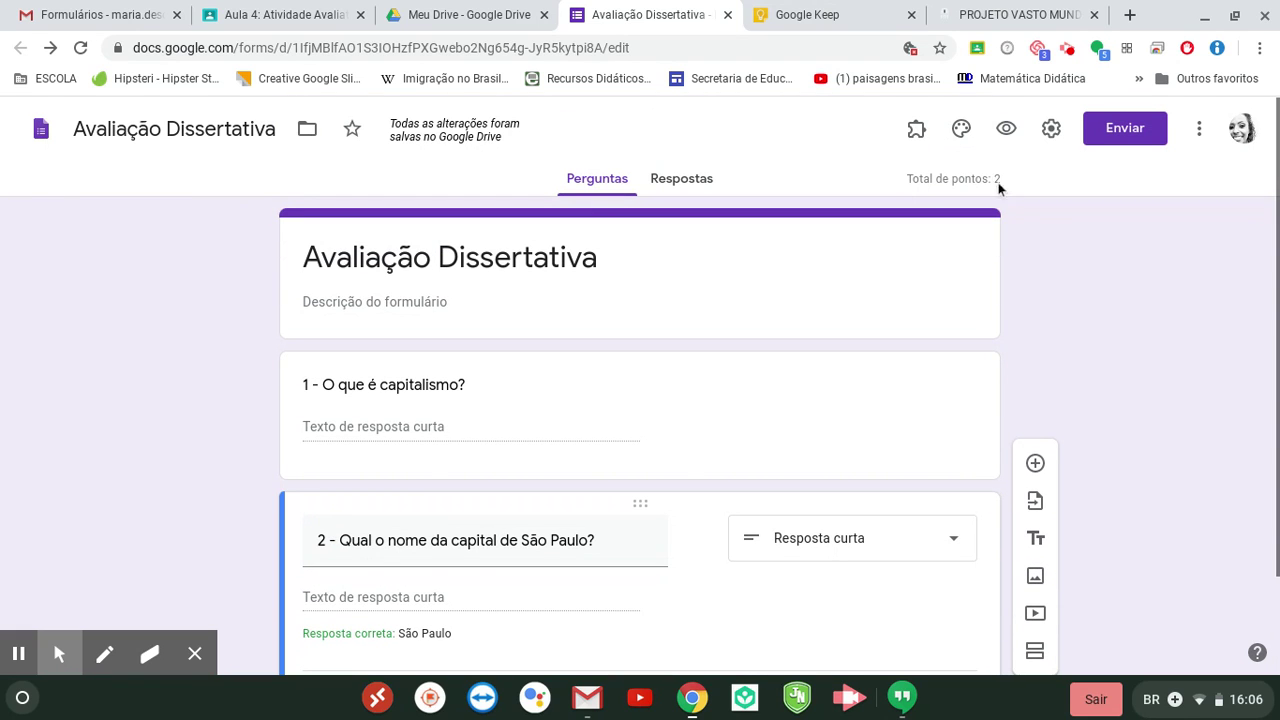
{"action": "left_click", "coordinate": [1049, 133]}
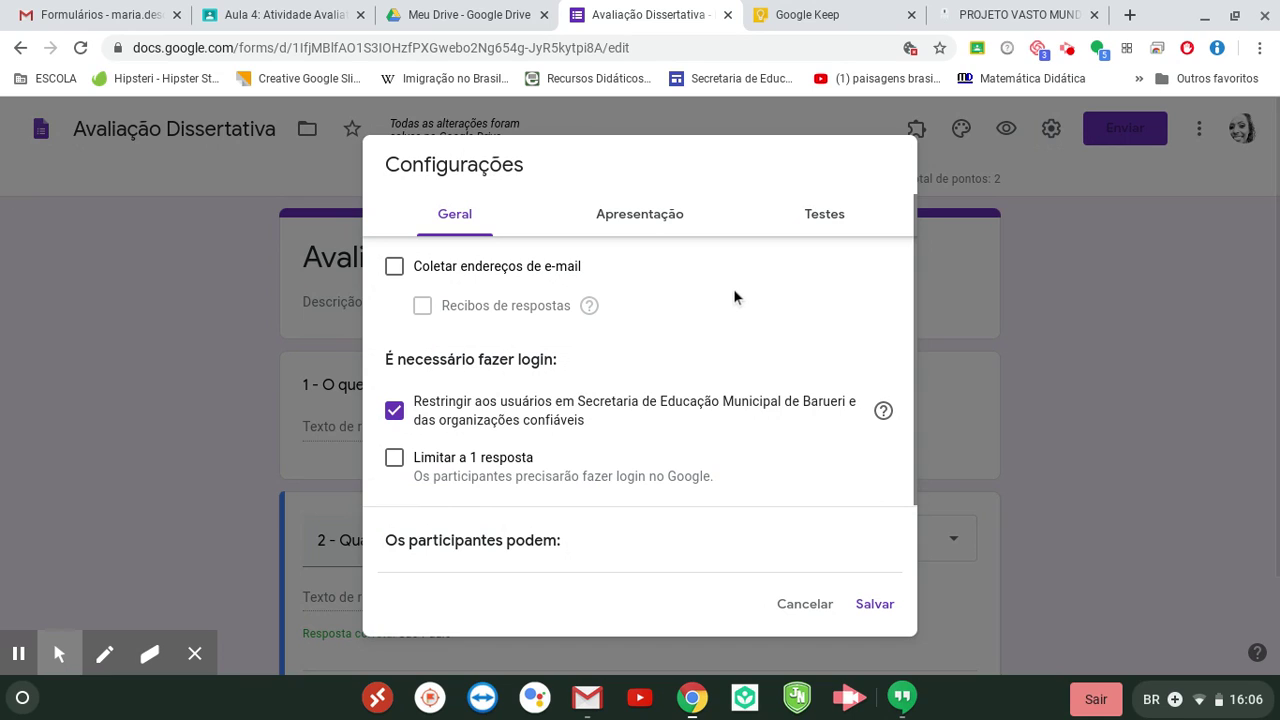
{"action": "left_click", "coordinate": [394, 266]}
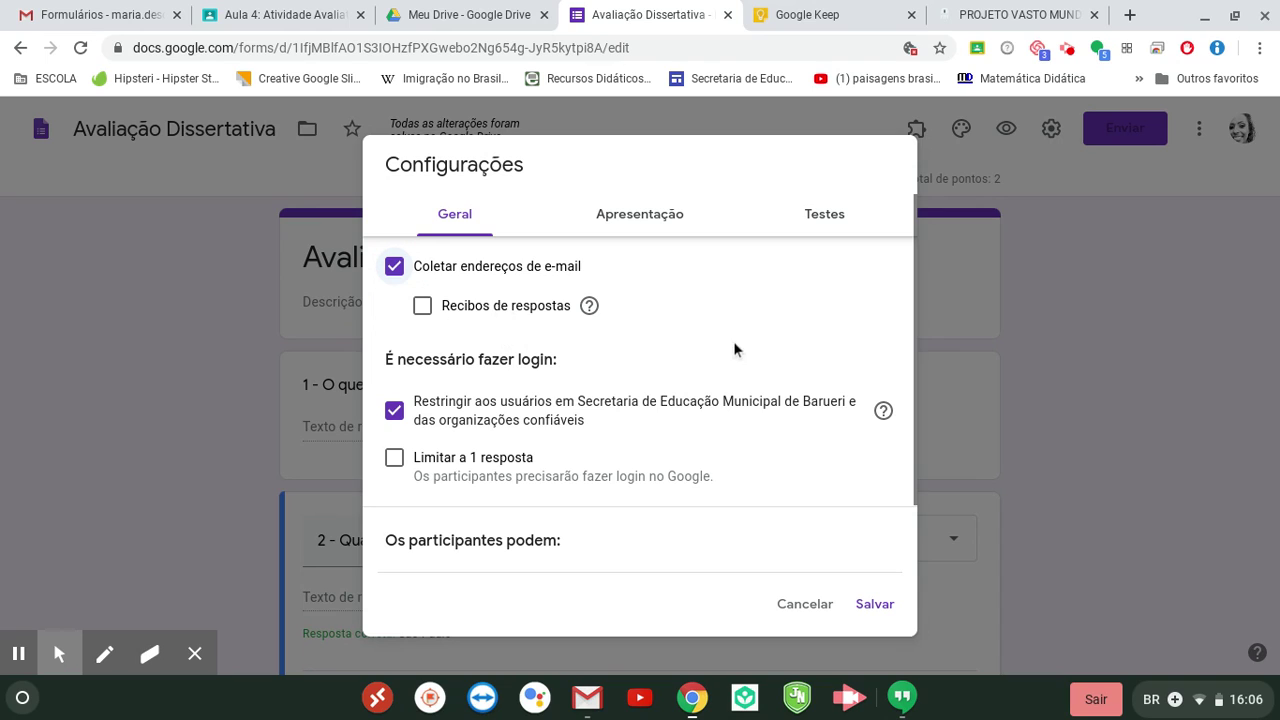
Review the login and participant options in the general settings, and the form's presentation options
{"action": "scroll", "coordinate": [730, 318], "scroll_direction": "down", "scroll_amount": 1}
{"action": "scroll", "coordinate": [729, 315], "scroll_direction": "down", "scroll_amount": 2}
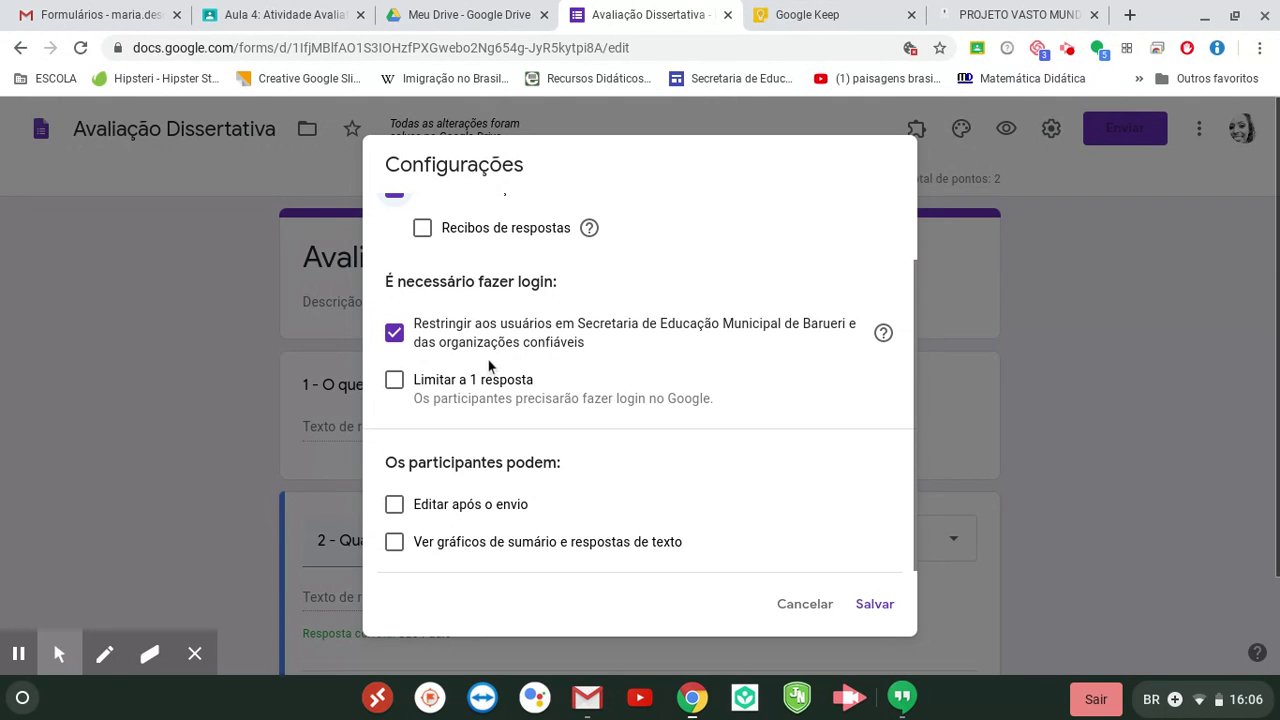
{"action": "scroll", "coordinate": [657, 371], "scroll_direction": "up", "scroll_amount": 1}
{"action": "scroll", "coordinate": [659, 373], "scroll_direction": "down", "scroll_amount": 1}
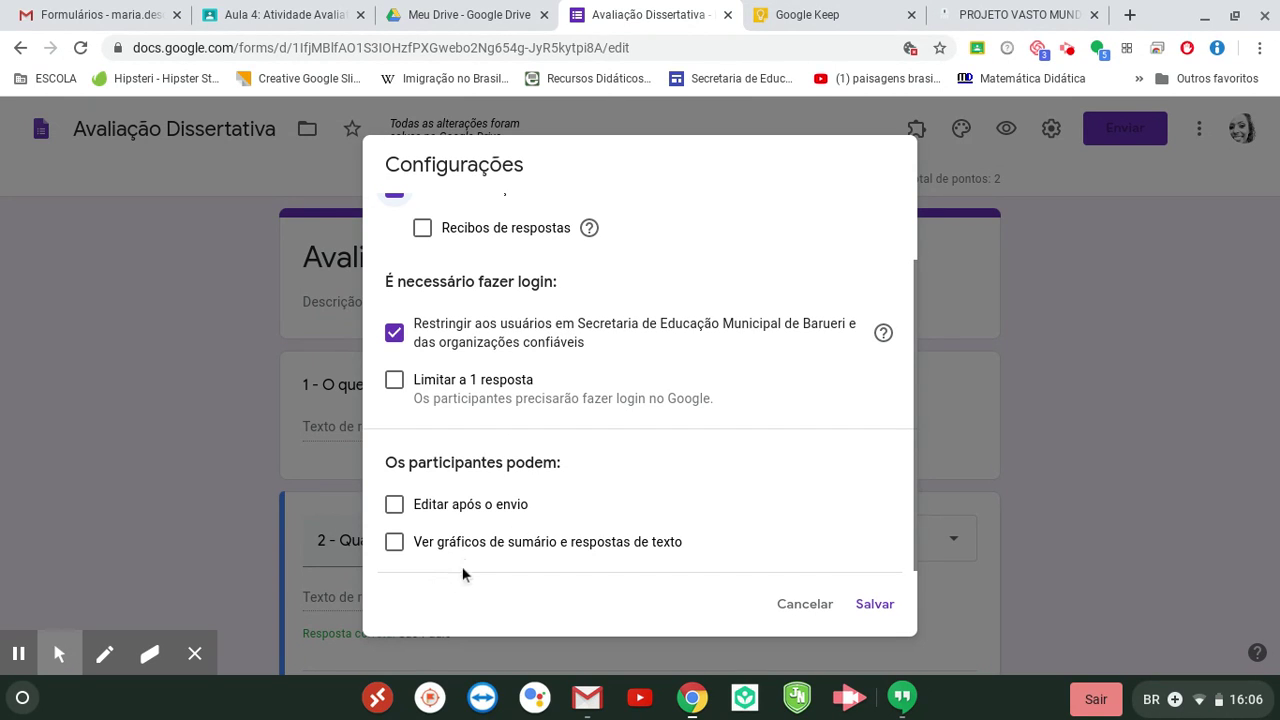
{"action": "scroll", "coordinate": [622, 495], "scroll_direction": "up", "scroll_amount": 2}
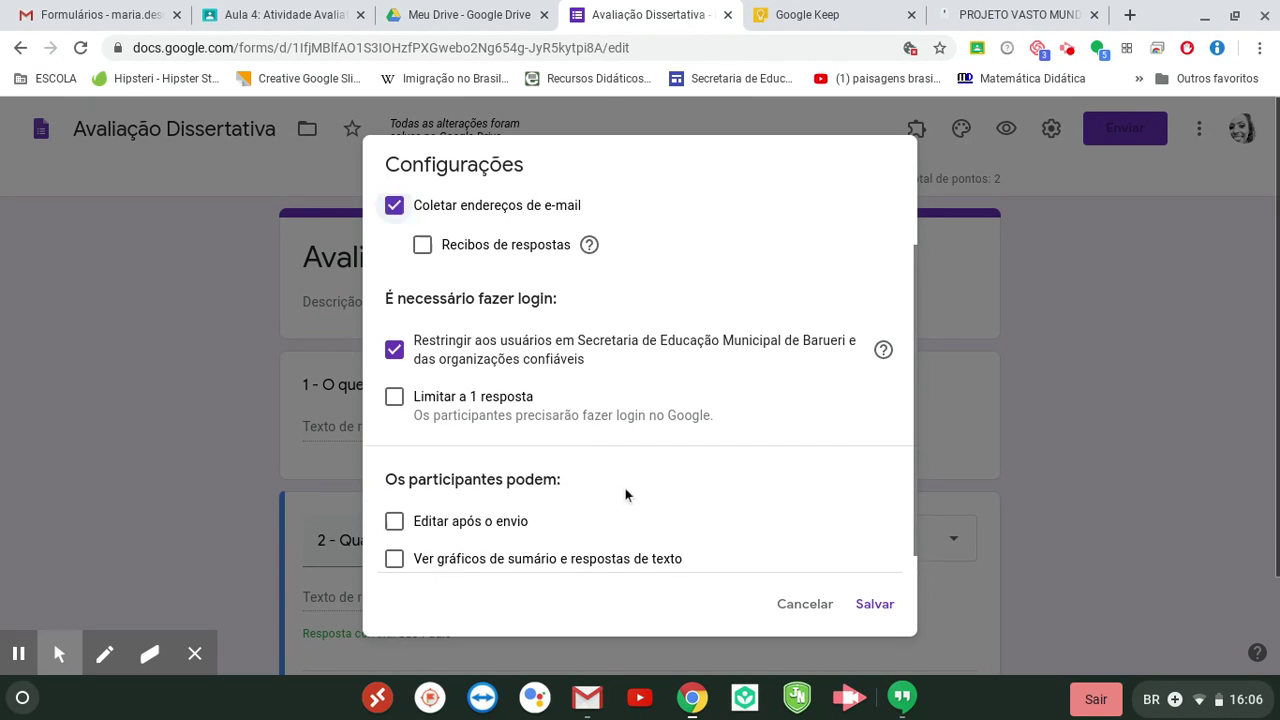
{"action": "scroll", "coordinate": [637, 362], "scroll_direction": "down", "scroll_amount": 2}
{"action": "scroll", "coordinate": [638, 345], "scroll_direction": "up", "scroll_amount": 2}
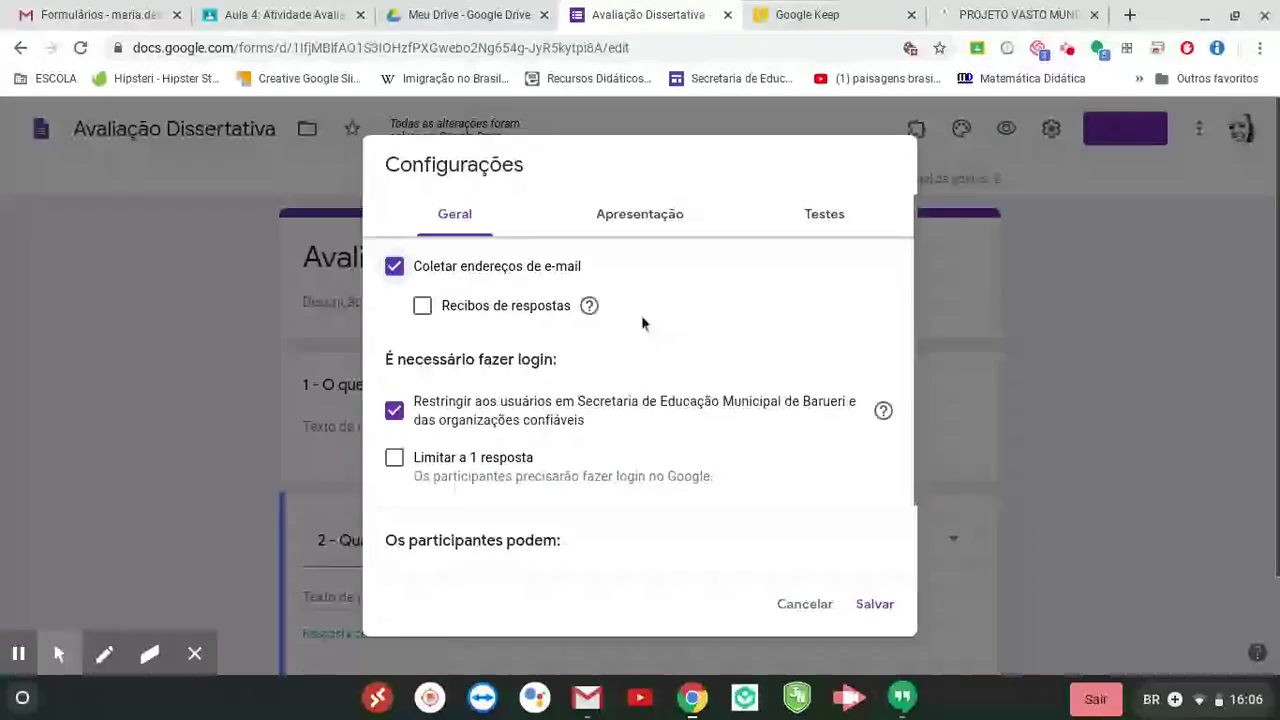
{"action": "left_click", "coordinate": [655, 220]}
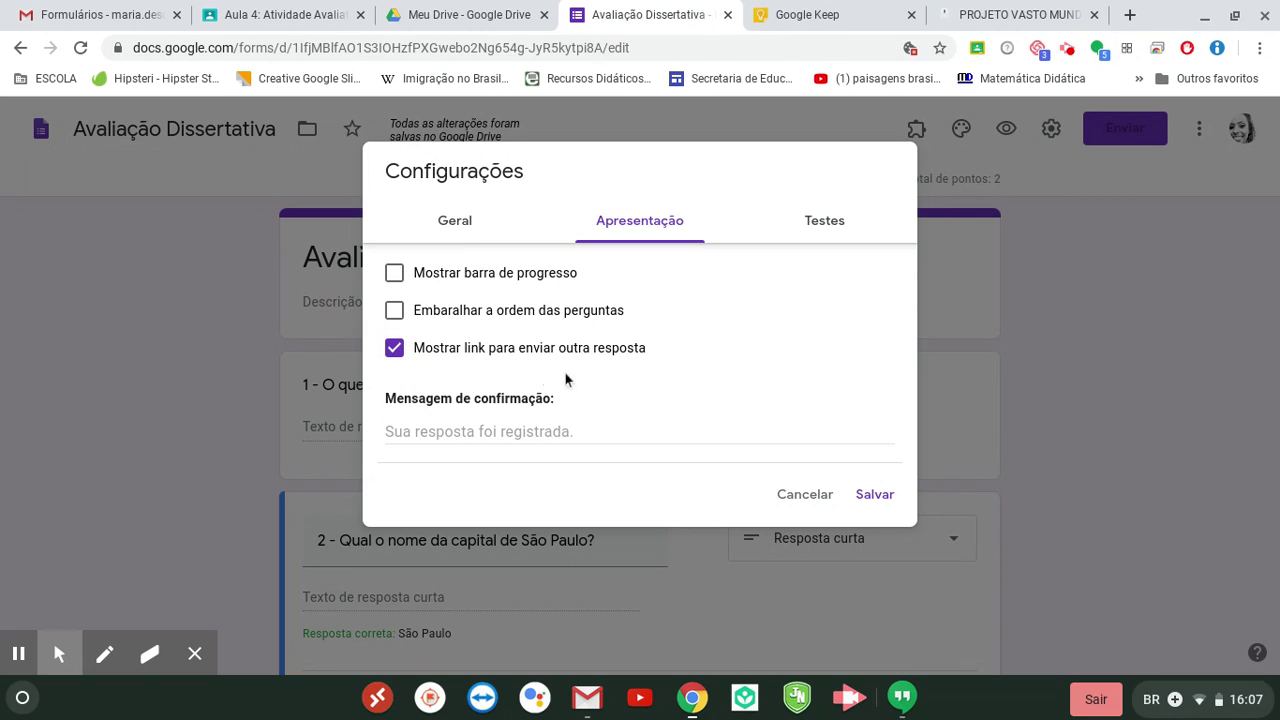
{"action": "left_click", "coordinate": [766, 338]}
In the quiz settings, set the grade release to Posteriormente, depois da revisão manual
{"action": "left_click", "coordinate": [824, 226]}
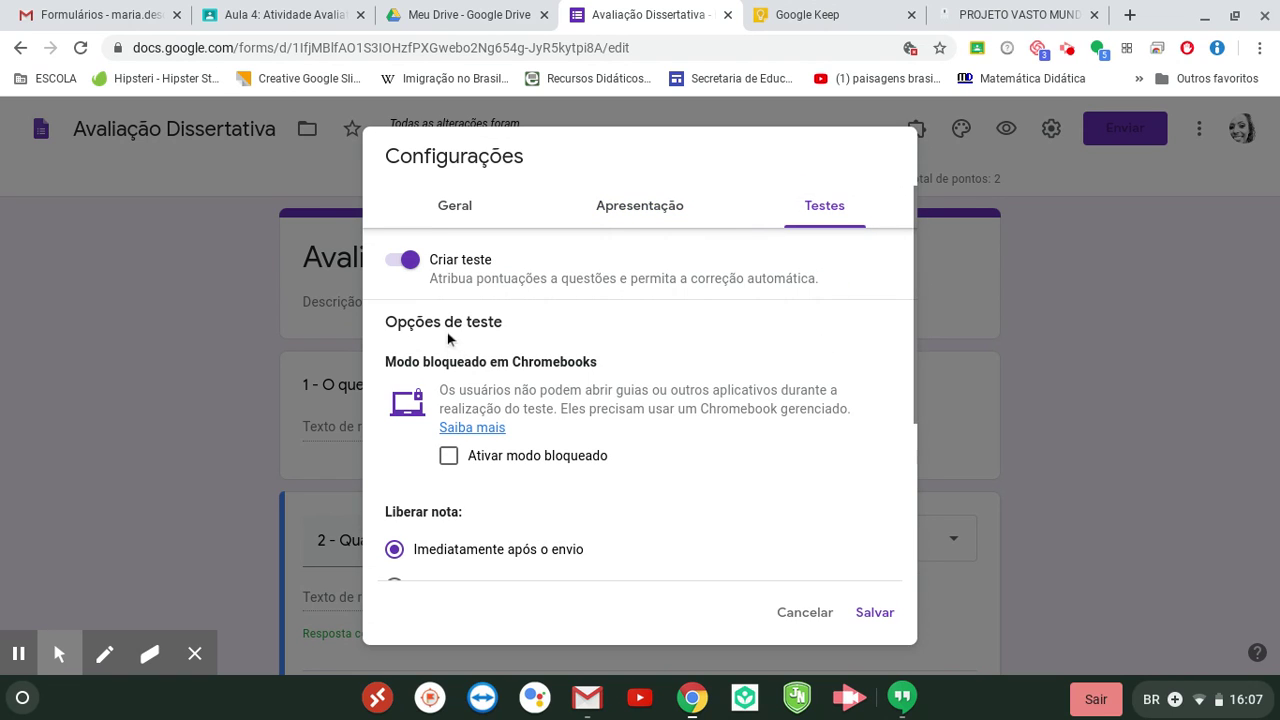
{"action": "scroll", "coordinate": [716, 402], "scroll_direction": "down", "scroll_amount": 3}
{"action": "scroll", "coordinate": [722, 405], "scroll_direction": "up", "scroll_amount": 1}
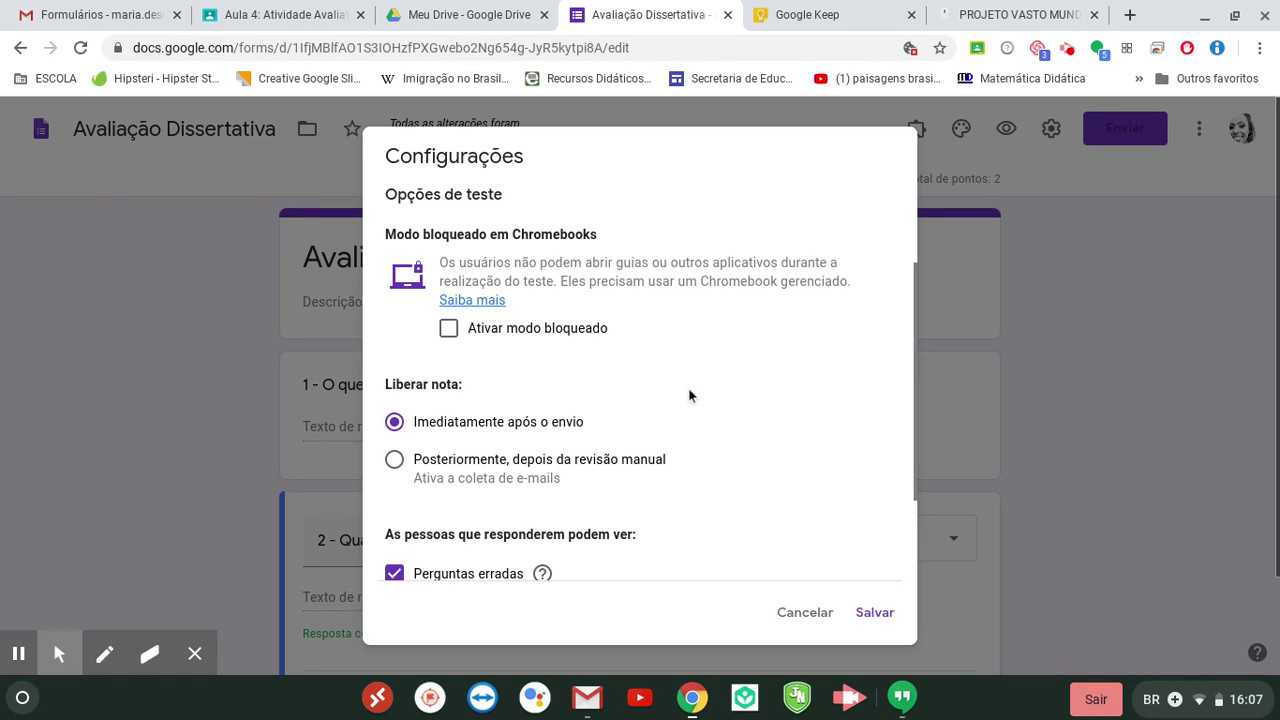
{"action": "scroll", "coordinate": [689, 396], "scroll_direction": "up", "scroll_amount": 2}
{"action": "scroll", "coordinate": [689, 396], "scroll_direction": "down", "scroll_amount": 2}
{"action": "scroll", "coordinate": [689, 396], "scroll_direction": "down", "scroll_amount": 1}
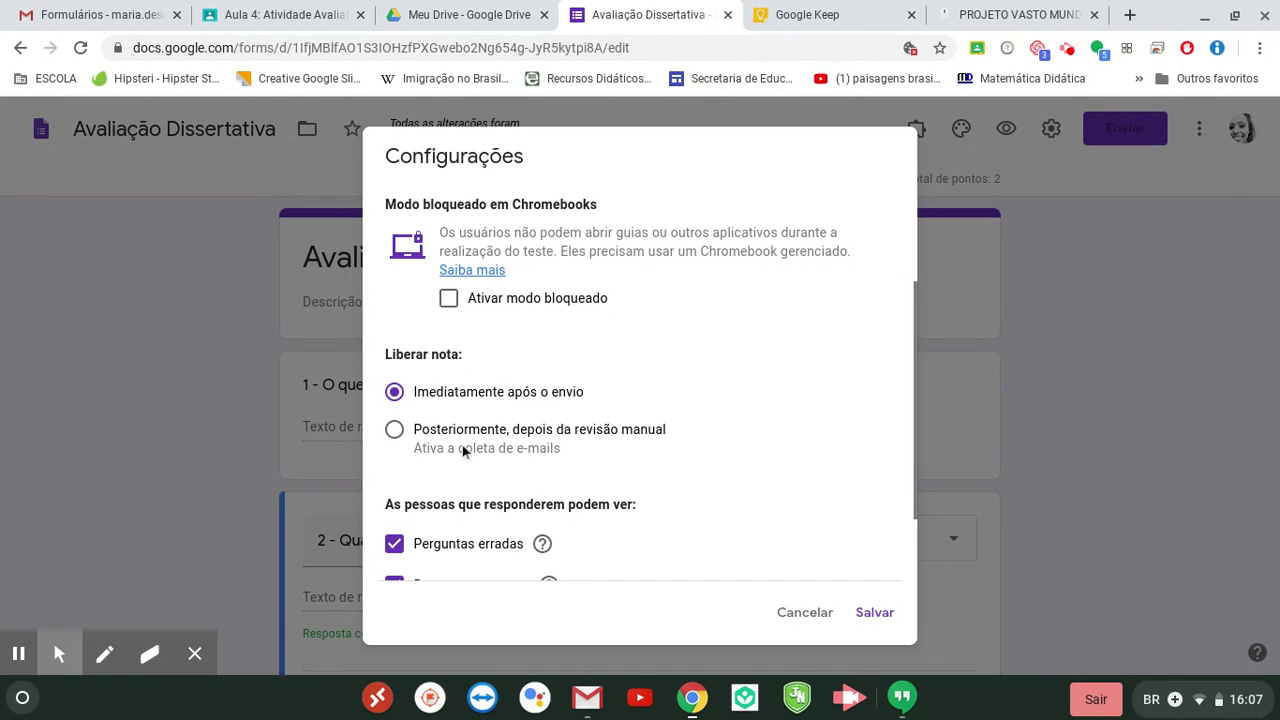
{"action": "left_click", "coordinate": [395, 431]}
{"action": "scroll", "coordinate": [490, 398], "scroll_direction": "down", "scroll_amount": 2}
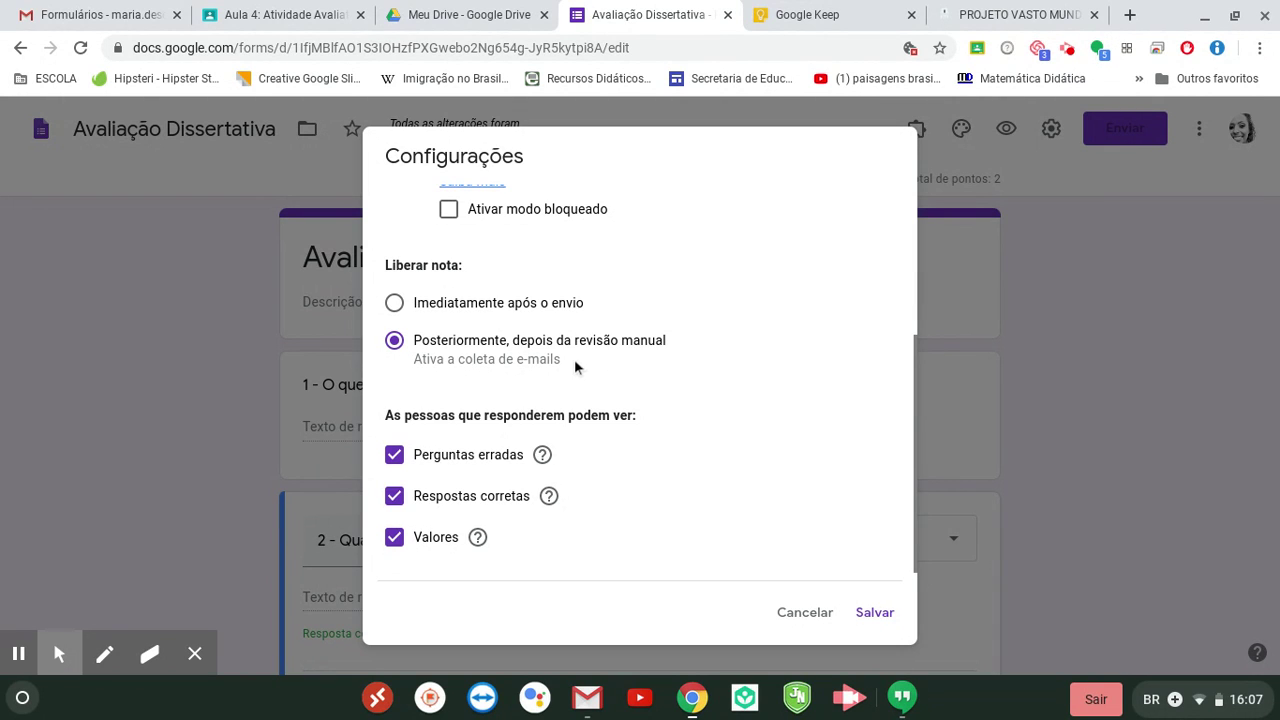
{"action": "scroll", "coordinate": [574, 359], "scroll_direction": "down", "scroll_amount": 1}
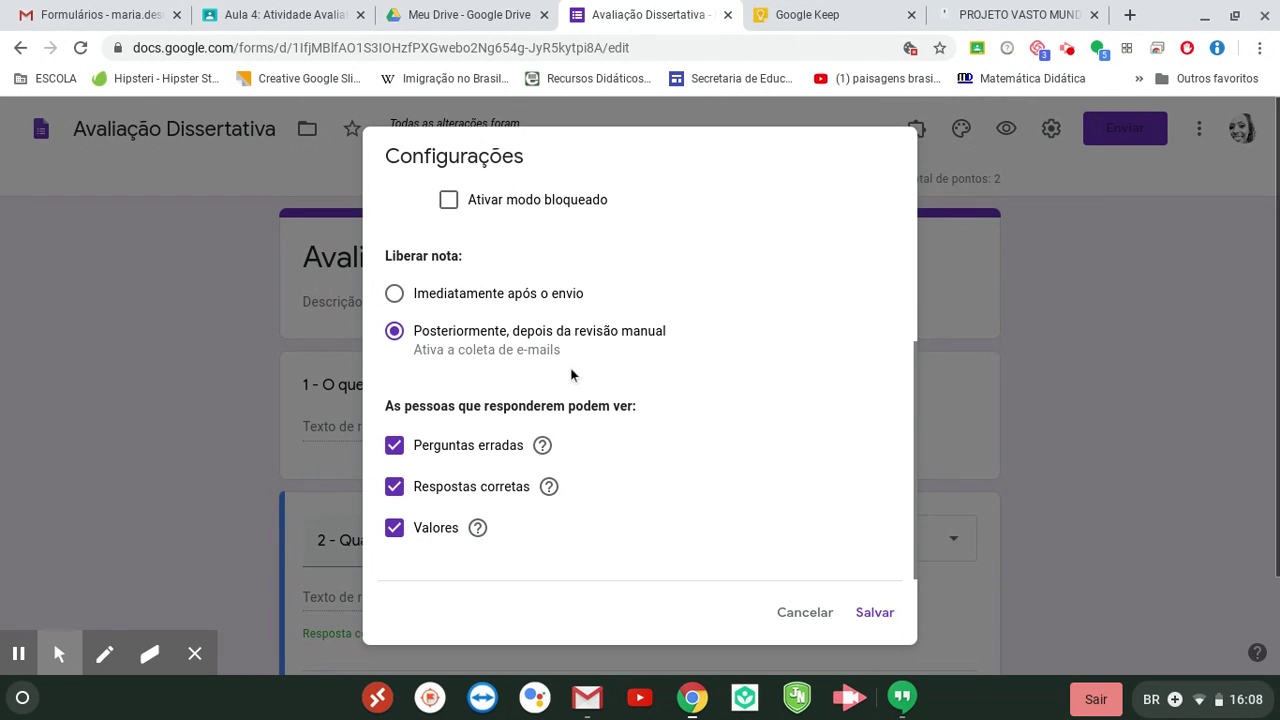
Turn off Perguntas erradas and Respostas corretas for respondents, and save the form settings
{"action": "left_click", "coordinate": [393, 462]}
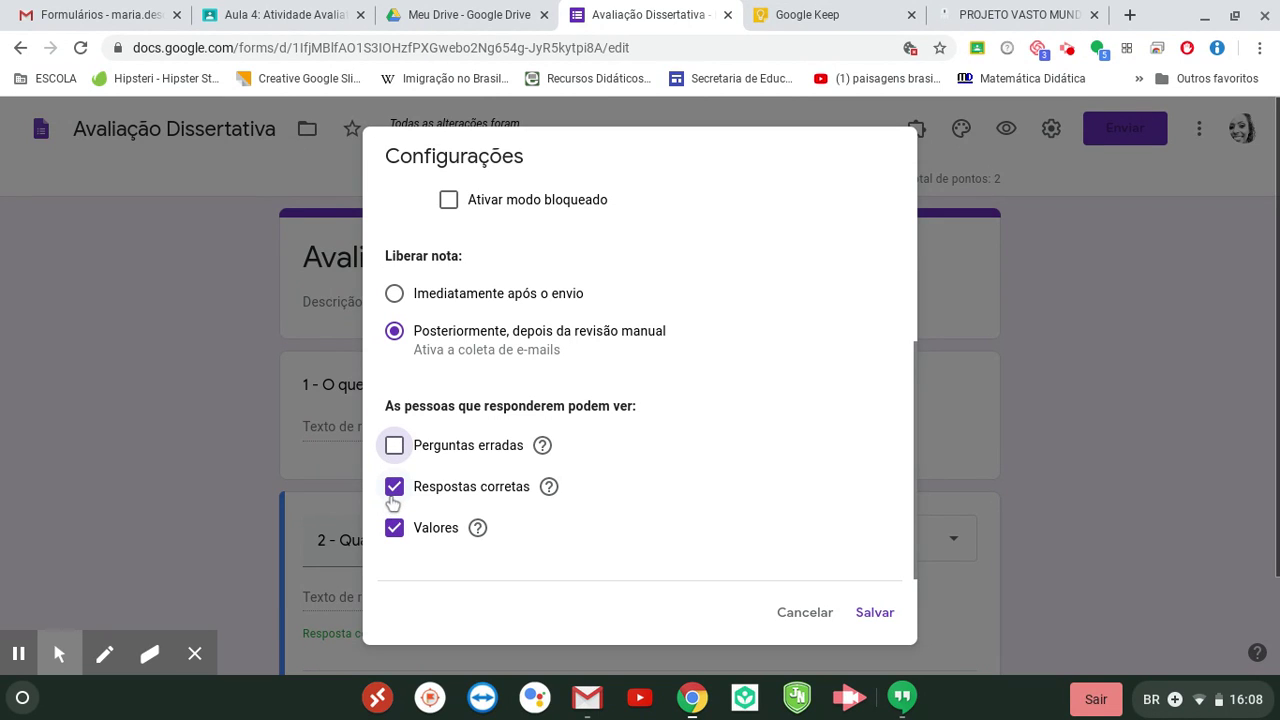
{"action": "left_click", "coordinate": [394, 488]}
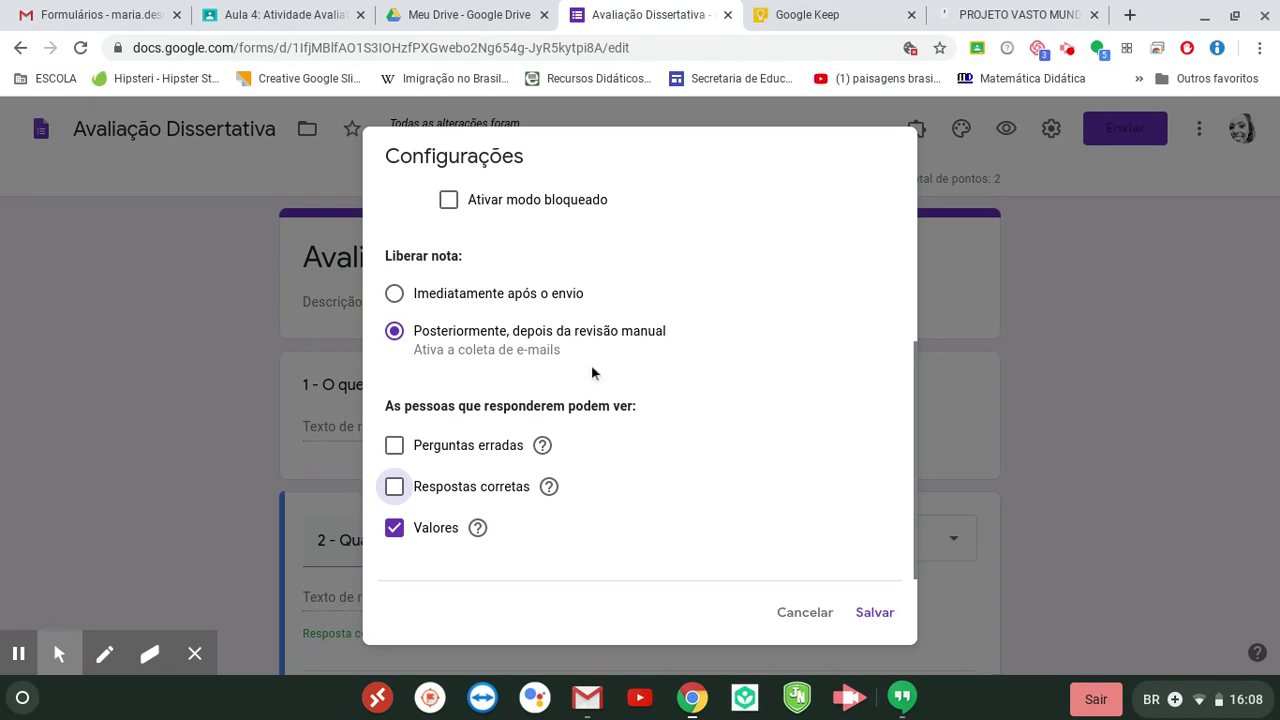
{"action": "left_click", "coordinate": [872, 612]}
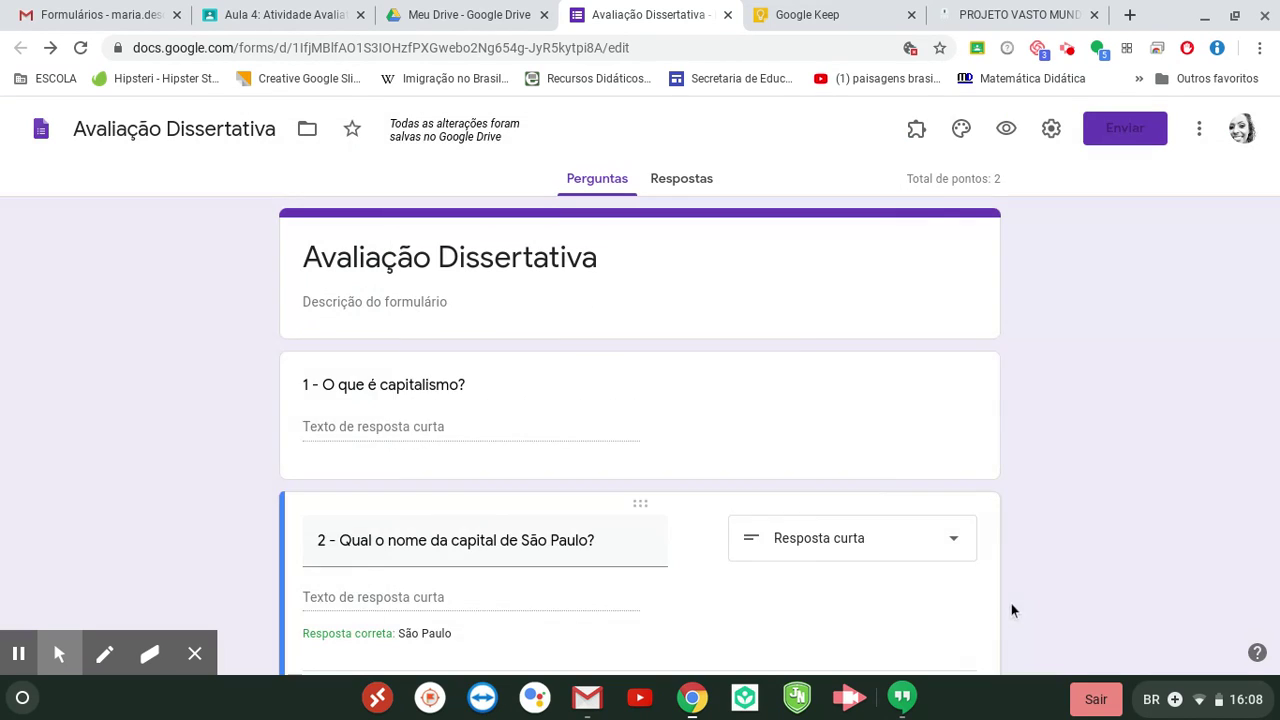
Show the responses of the Avaliação Dissertativa form
{"action": "left_click", "coordinate": [777, 411]}
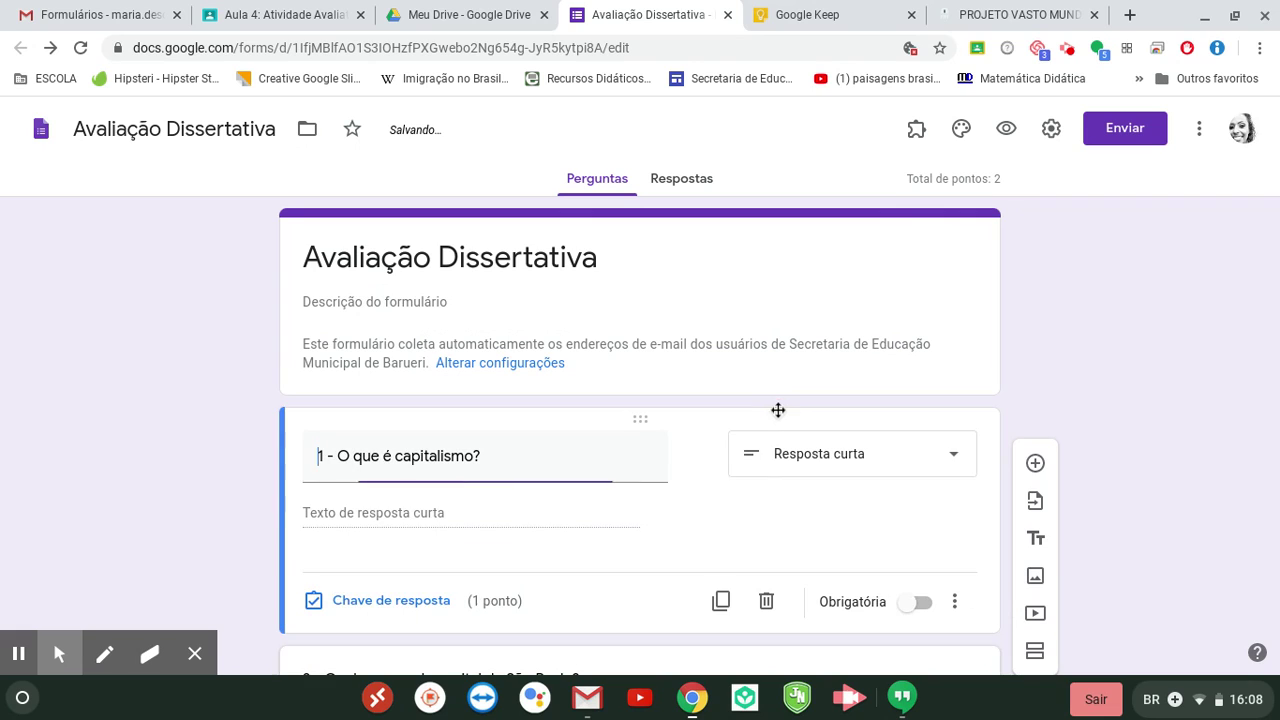
{"action": "left_click", "coordinate": [679, 180]}
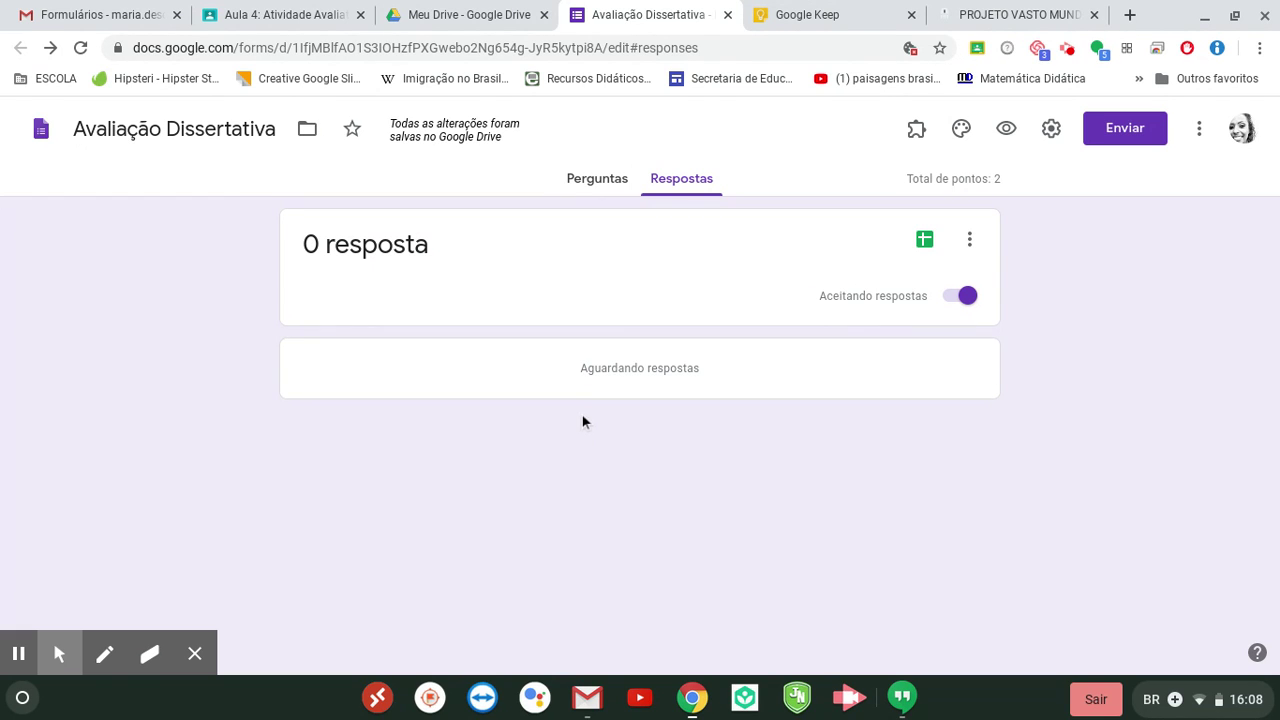
Switch to Gmail, follow the first form link in the Formulários message, and open that form for editing
{"action": "left_click", "coordinate": [300, 15]}
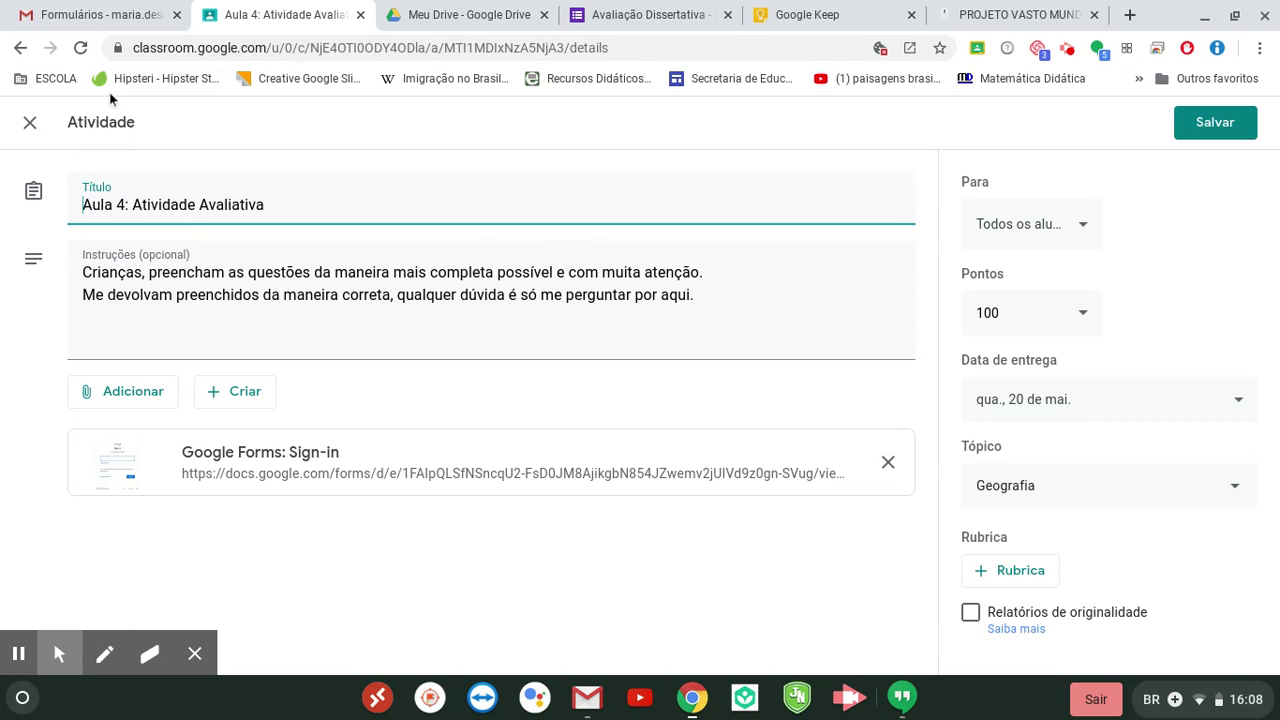
{"action": "left_click", "coordinate": [96, 15]}
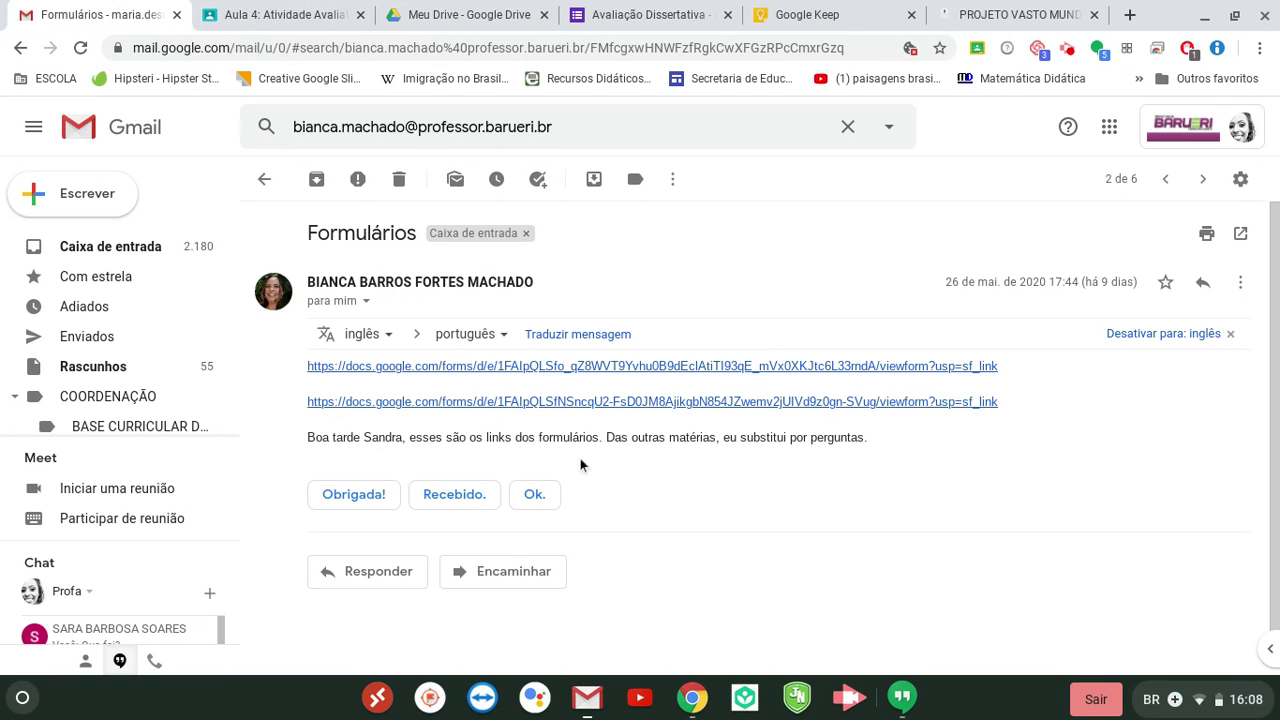
{"action": "scroll", "coordinate": [775, 378], "scroll_direction": "down", "scroll_amount": 1}
{"action": "left_click", "coordinate": [775, 372]}
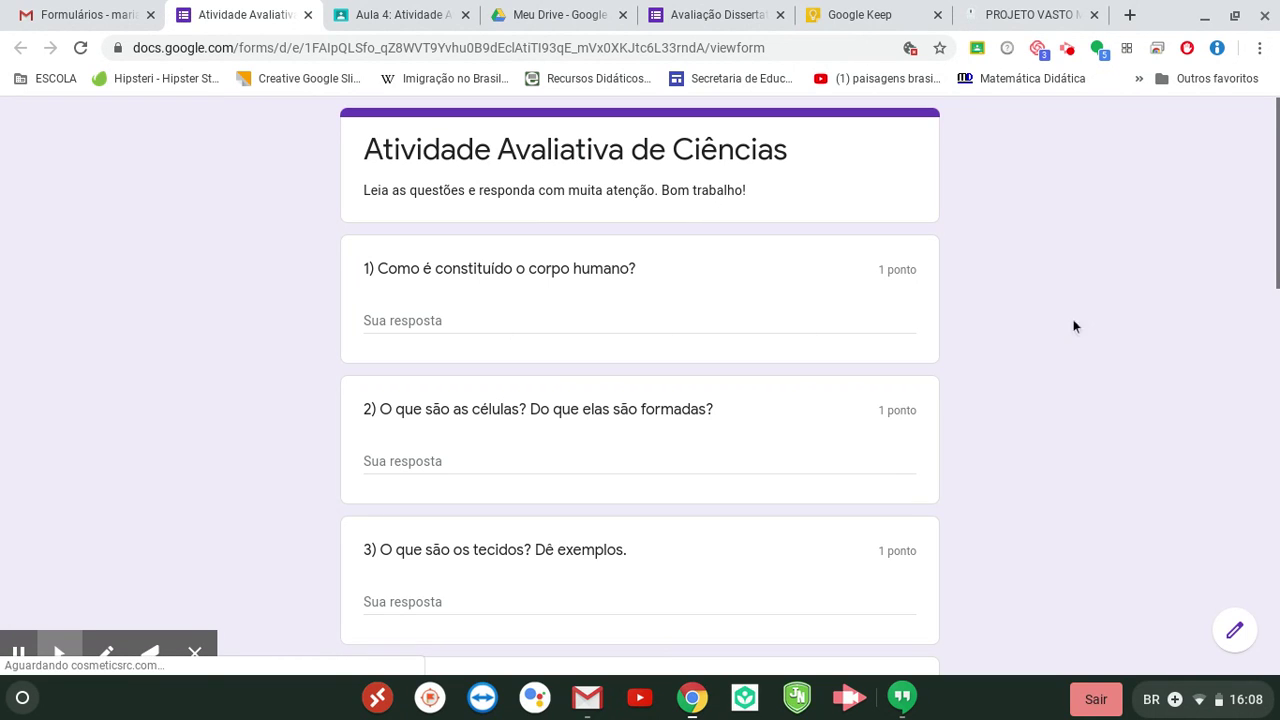
{"action": "left_click", "coordinate": [1234, 630]}
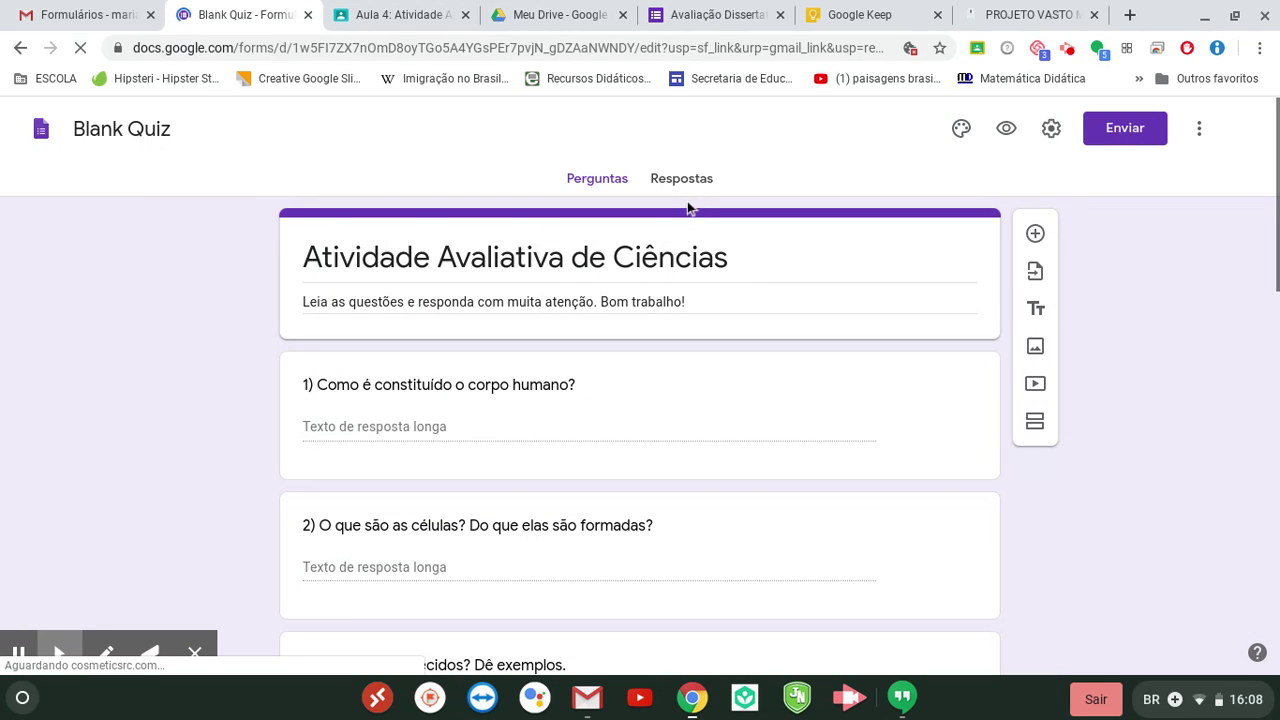
Display the individual responses of the Atividade Avaliativa de Ciências form and examine the first respondent's answers
{"action": "left_click", "coordinate": [703, 183]}
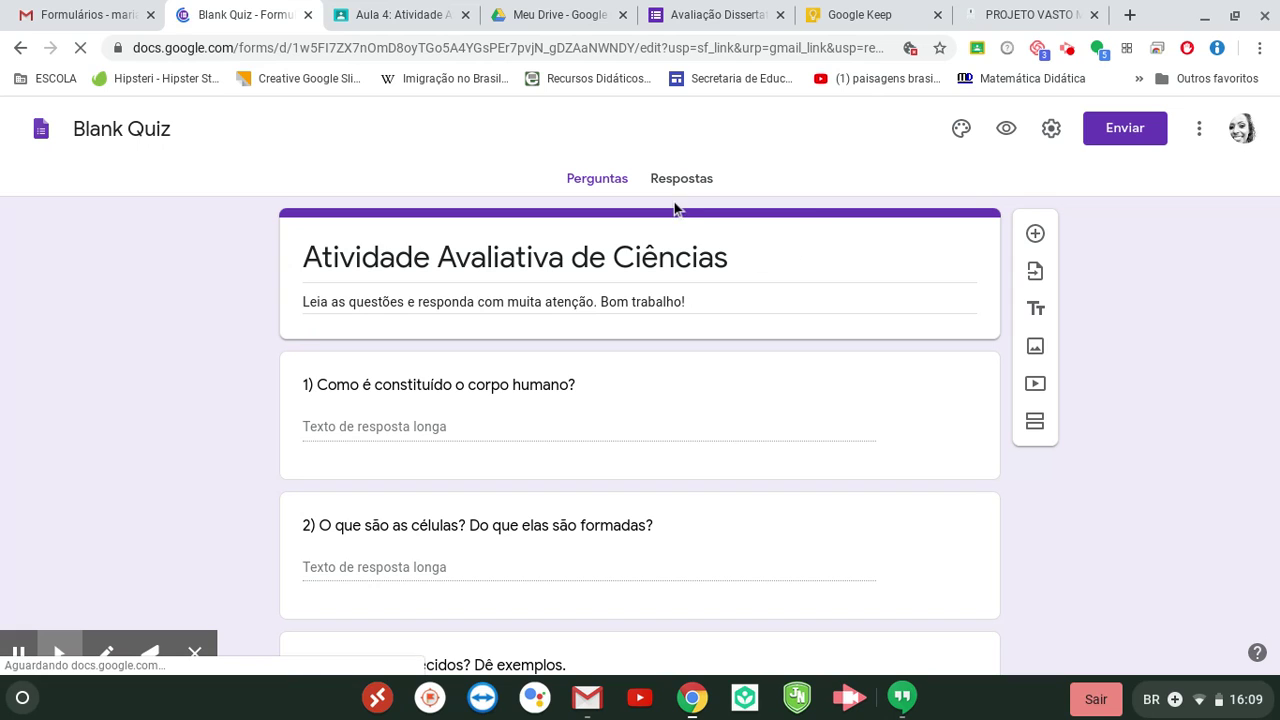
{"action": "left_click", "coordinate": [672, 189]}
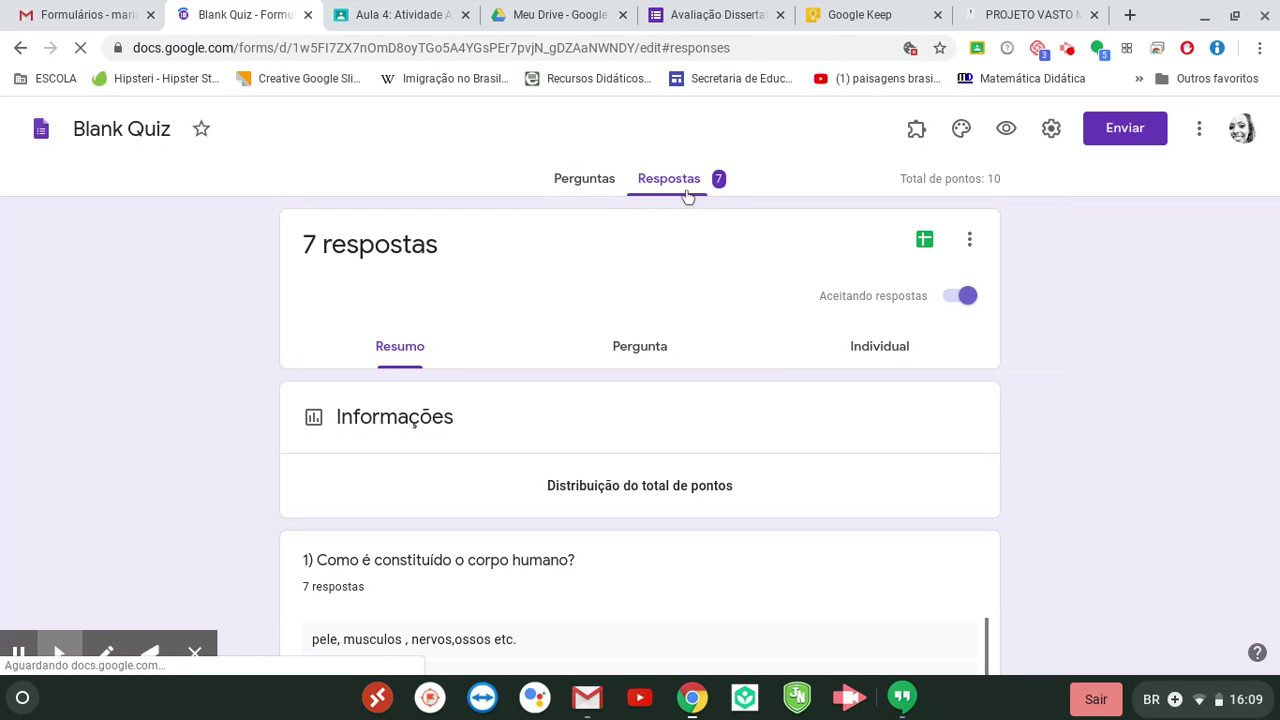
{"action": "scroll", "coordinate": [781, 367], "scroll_direction": "down", "scroll_amount": 1}
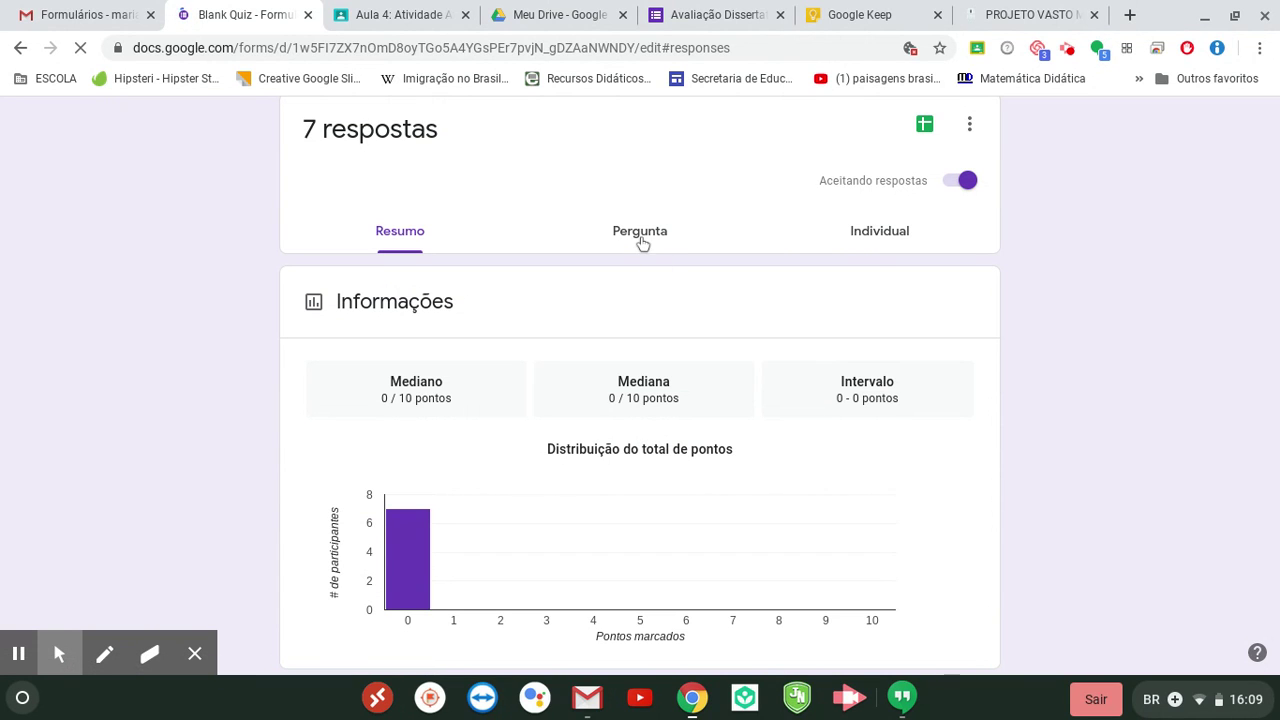
{"action": "left_click", "coordinate": [860, 236]}
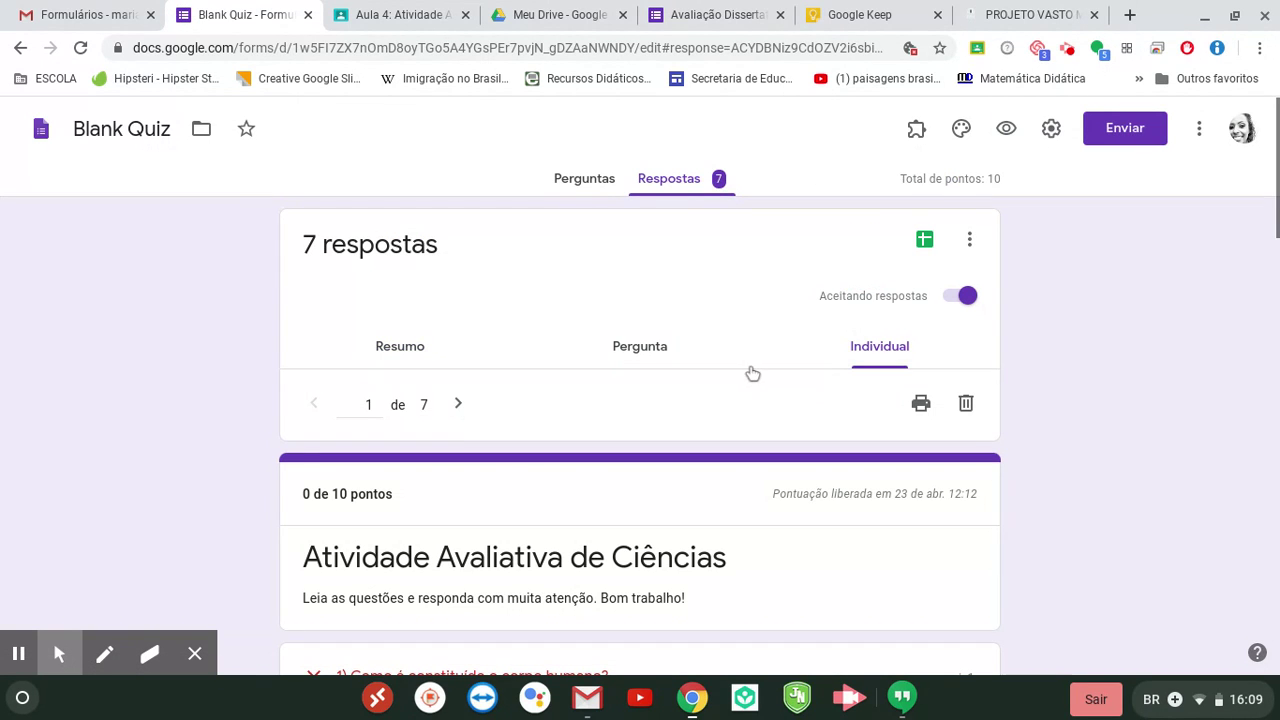
{"action": "scroll", "coordinate": [760, 365], "scroll_direction": "down", "scroll_amount": 2}
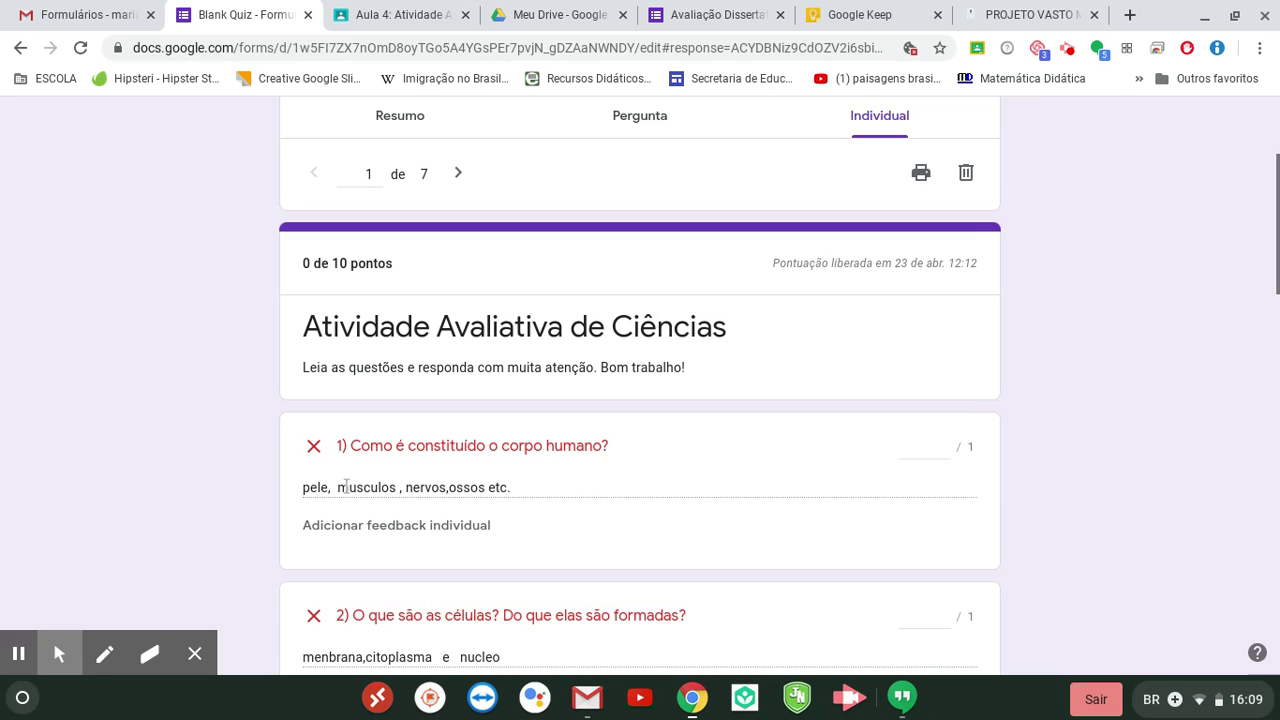
Give the first respondent's answer to question 1 a score of 1 point and review the graded response
{"action": "left_click", "coordinate": [908, 449]}
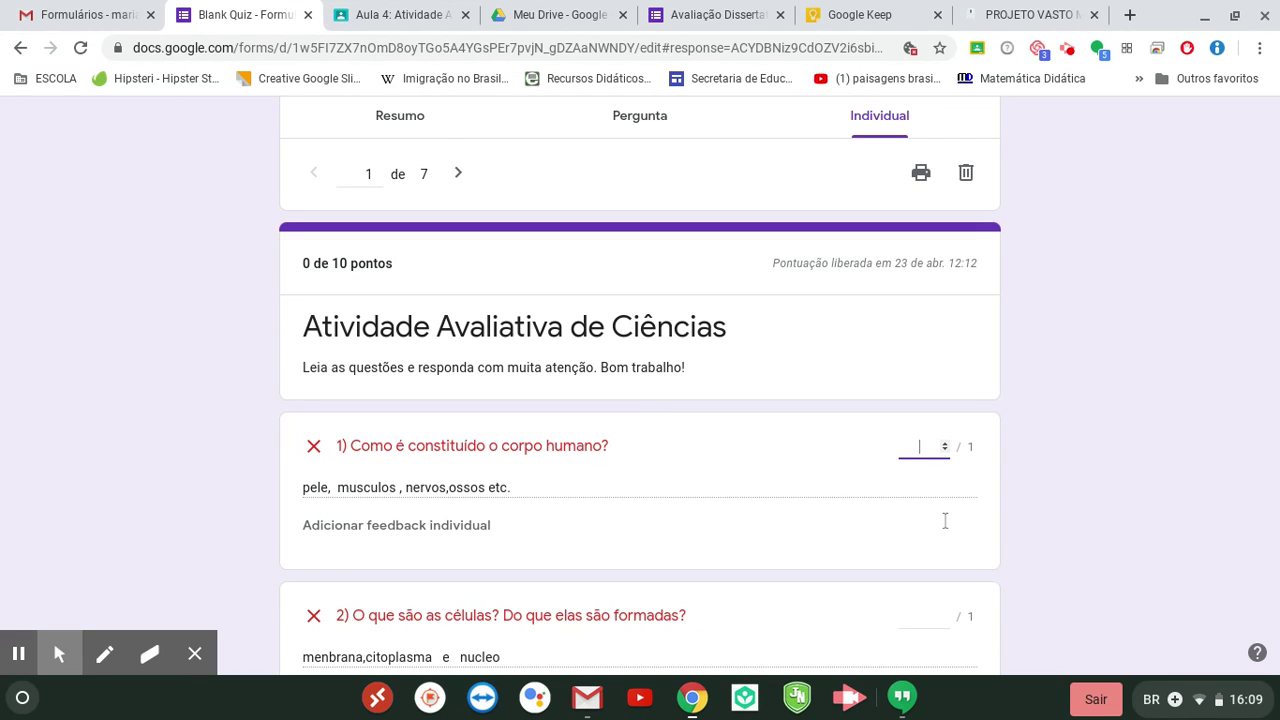
{"action": "type", "text": "1"}
{"action": "left_click", "coordinate": [1164, 493]}
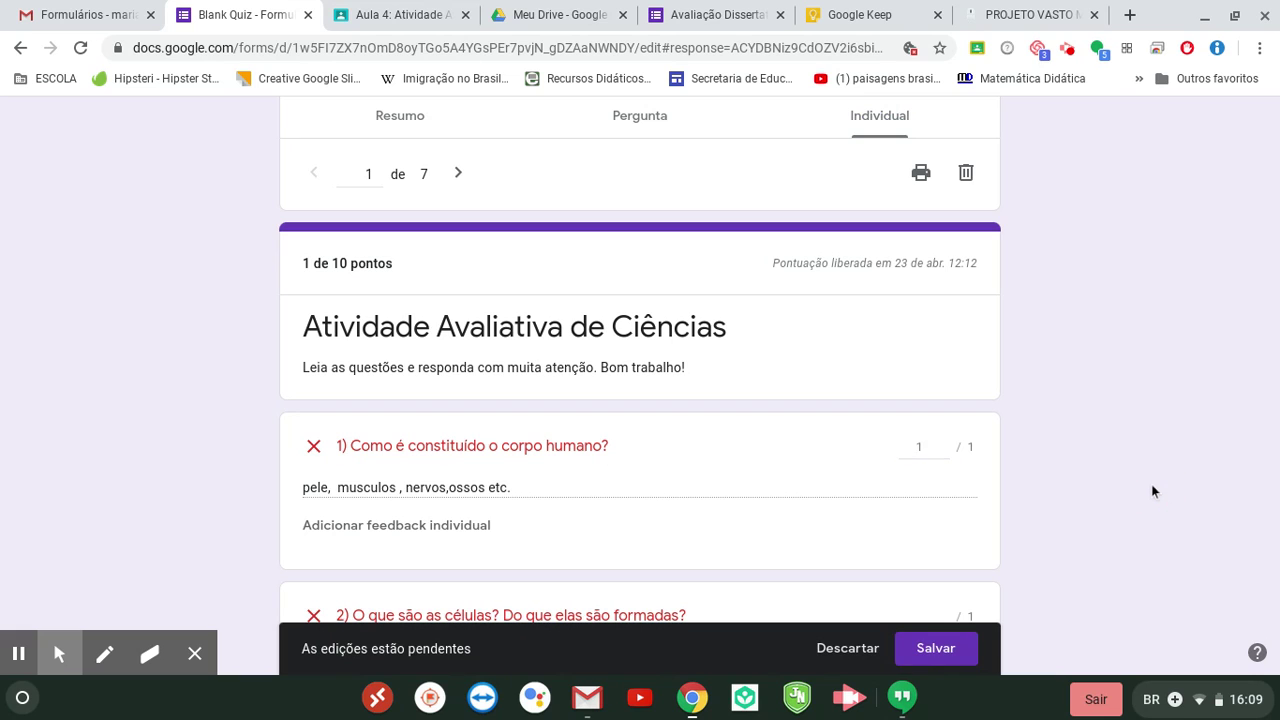
{"action": "scroll", "coordinate": [615, 455], "scroll_direction": "down", "scroll_amount": 3}
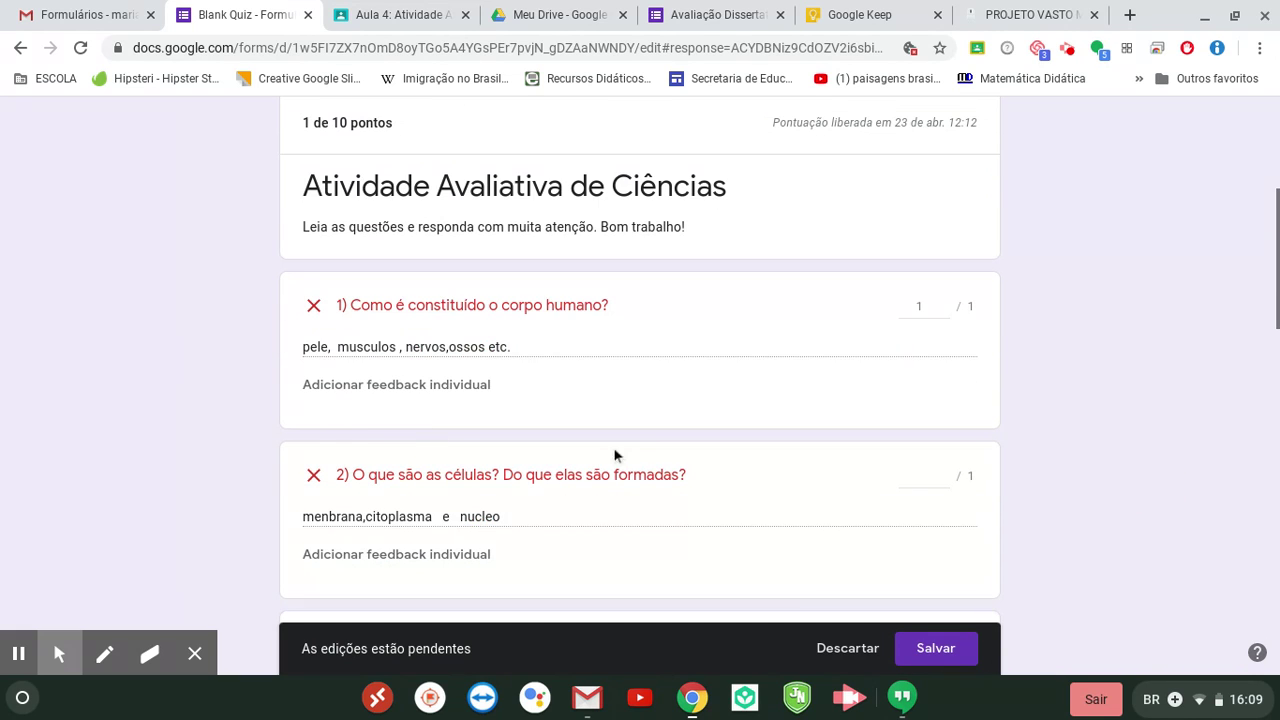
{"action": "scroll", "coordinate": [660, 427], "scroll_direction": "up", "scroll_amount": 8}
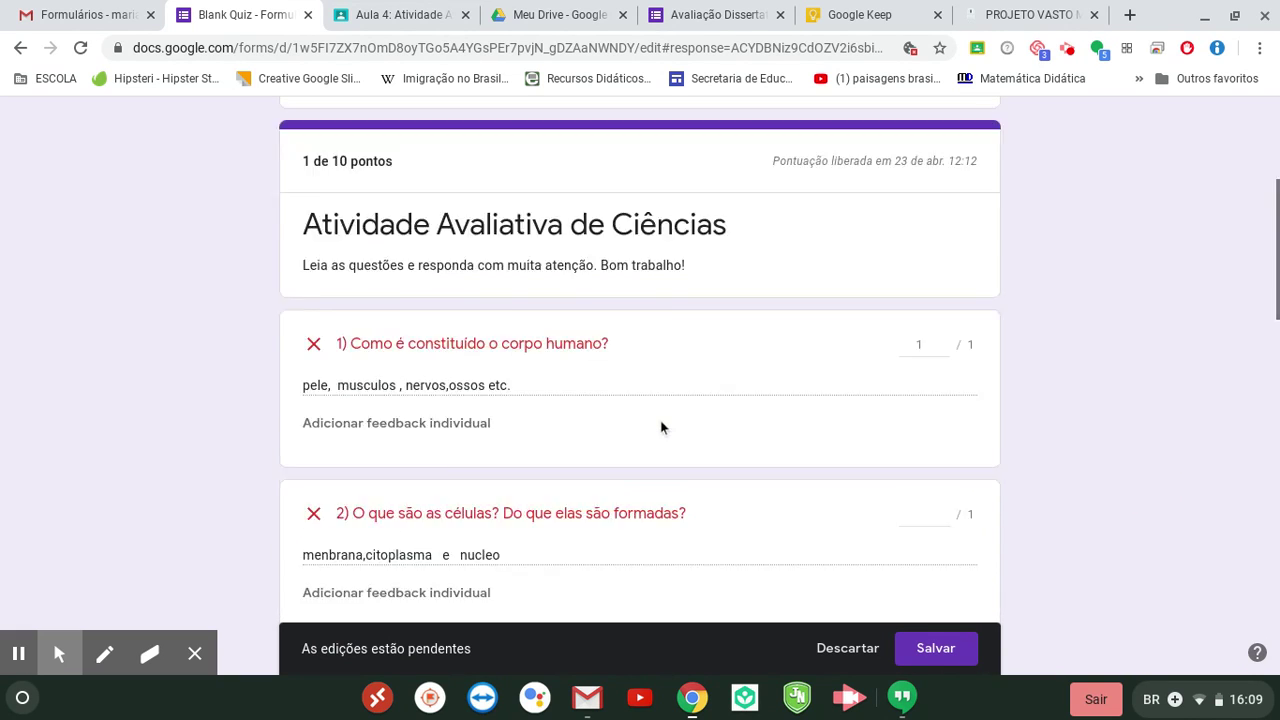
{"action": "scroll", "coordinate": [660, 427], "scroll_direction": "down", "scroll_amount": 2}
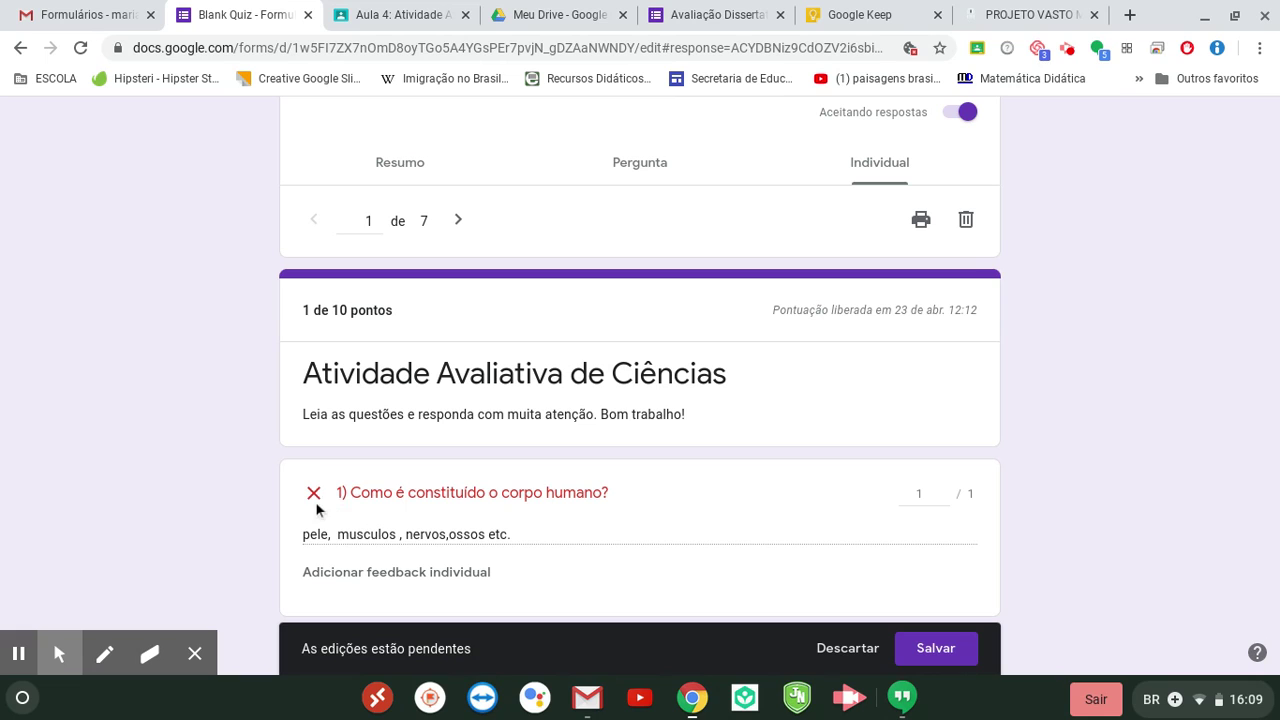
{"action": "scroll", "coordinate": [799, 519], "scroll_direction": "up", "scroll_amount": 4}
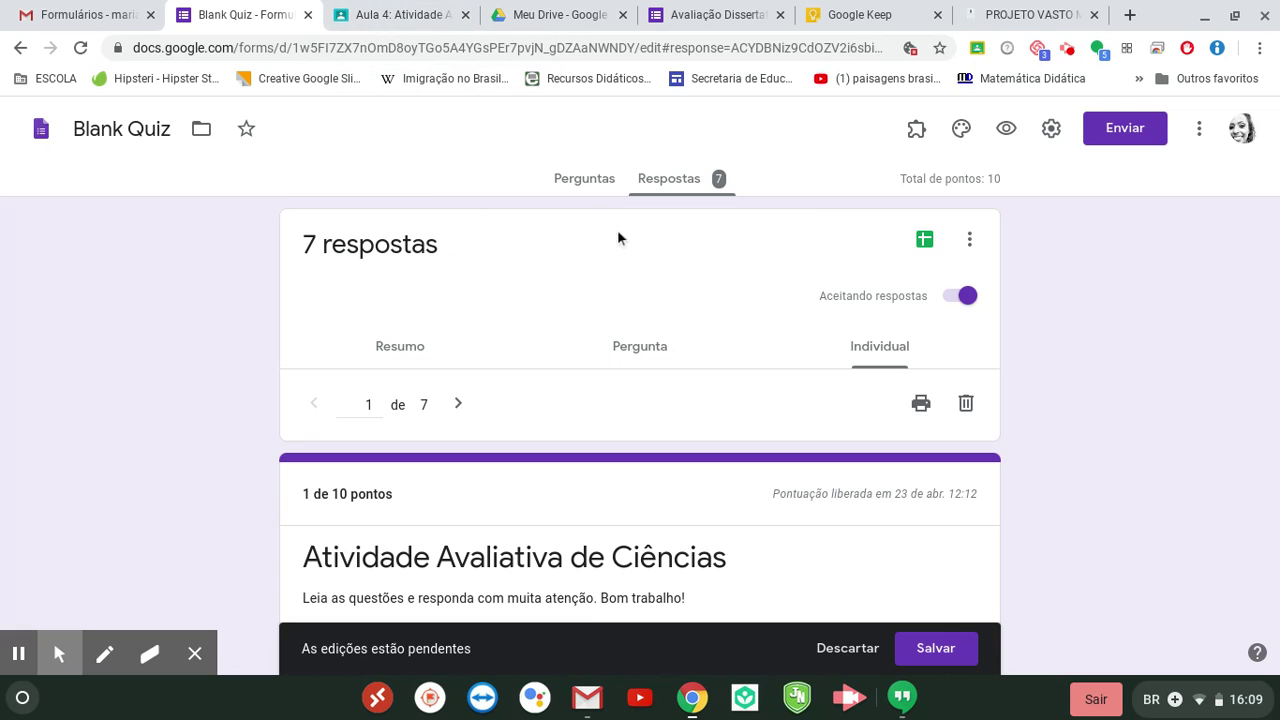
{"action": "left_click", "coordinate": [385, 16]}
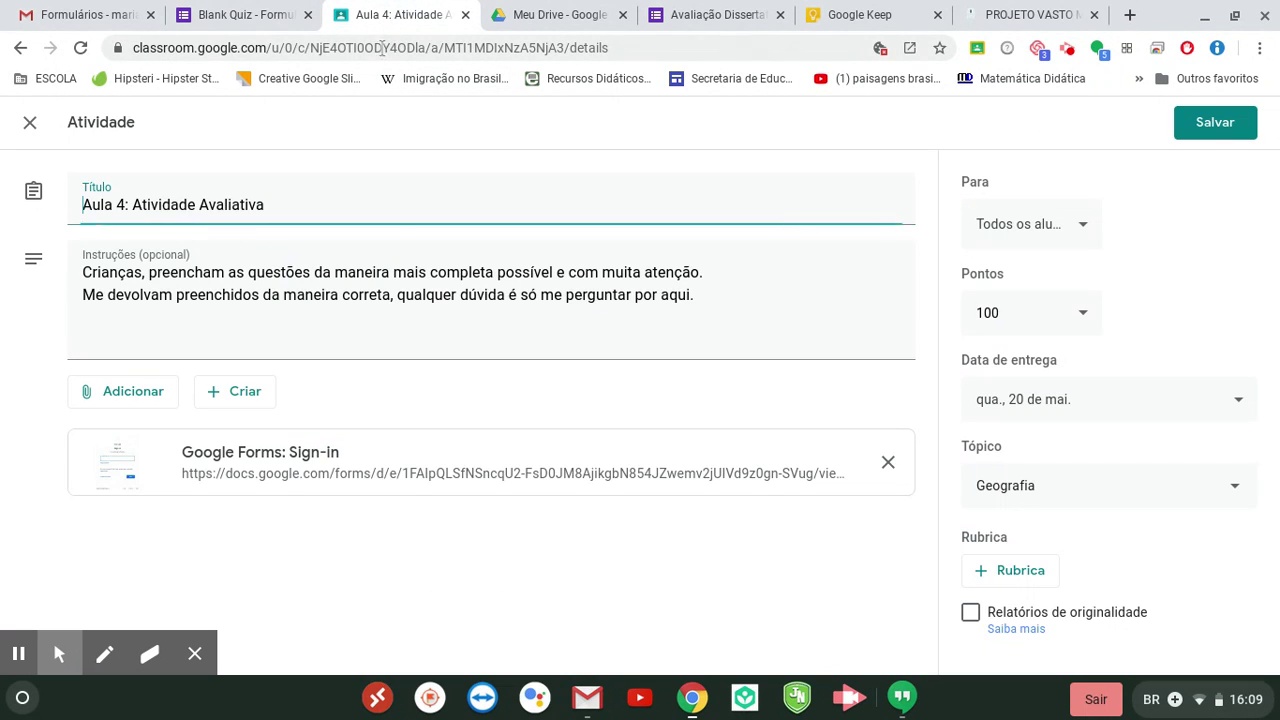
{"action": "left_click", "coordinate": [218, 16]}
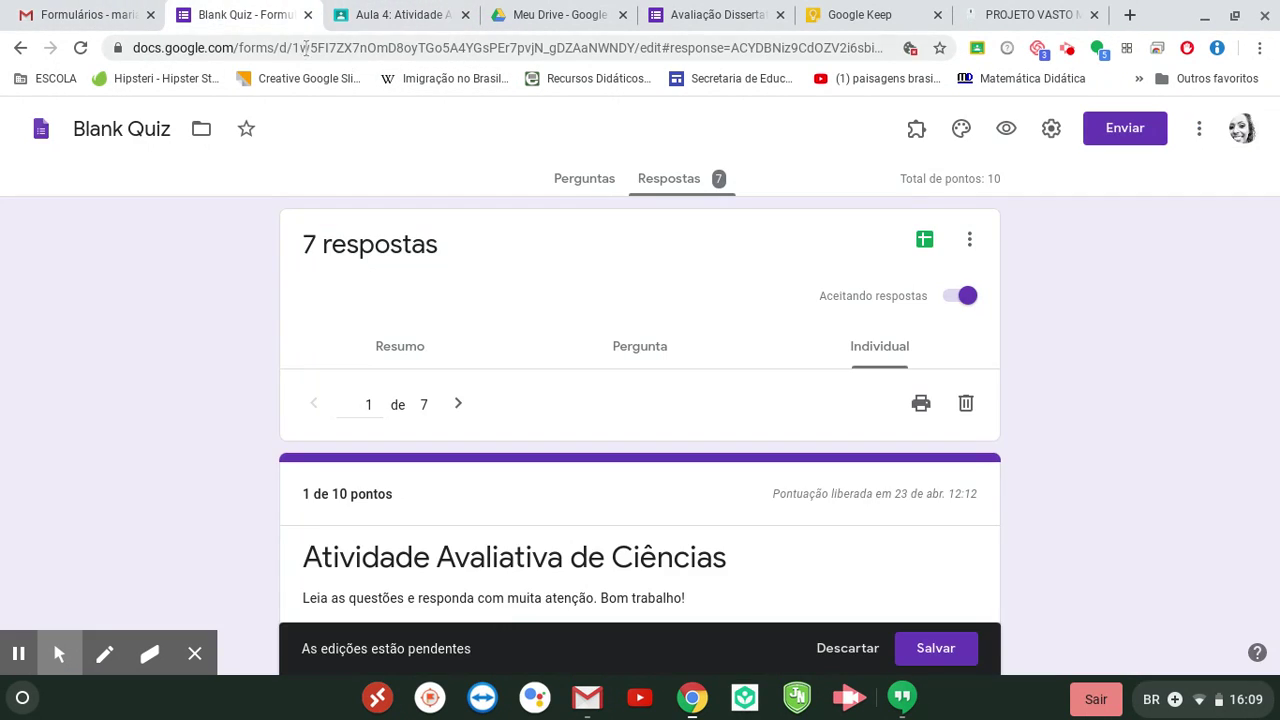
Review the grade release and respondent visibility options in the Avaliação Dissertativa form's quiz settings, and save the settings
{"action": "left_click", "coordinate": [670, 18]}
{"action": "left_click", "coordinate": [1048, 128]}
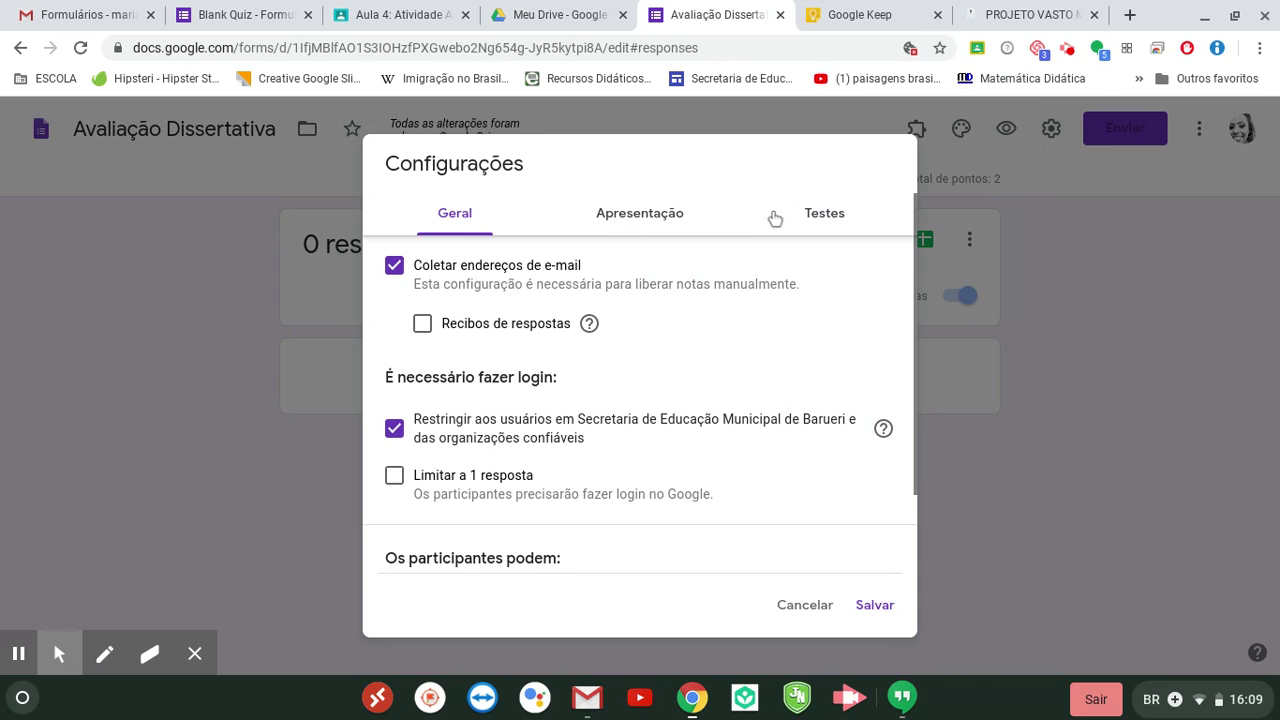
{"action": "left_click", "coordinate": [850, 213]}
{"action": "scroll", "coordinate": [528, 340], "scroll_direction": "down", "scroll_amount": 2}
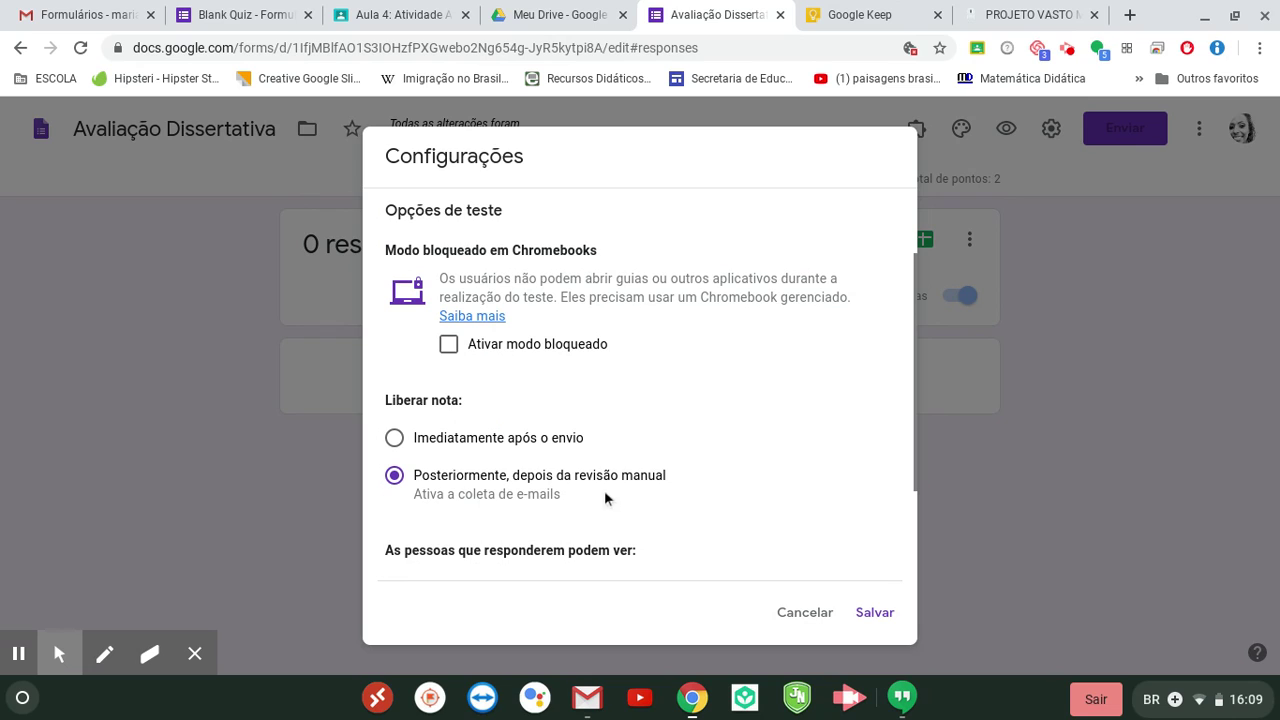
{"action": "scroll", "coordinate": [625, 492], "scroll_direction": "down", "scroll_amount": 3}
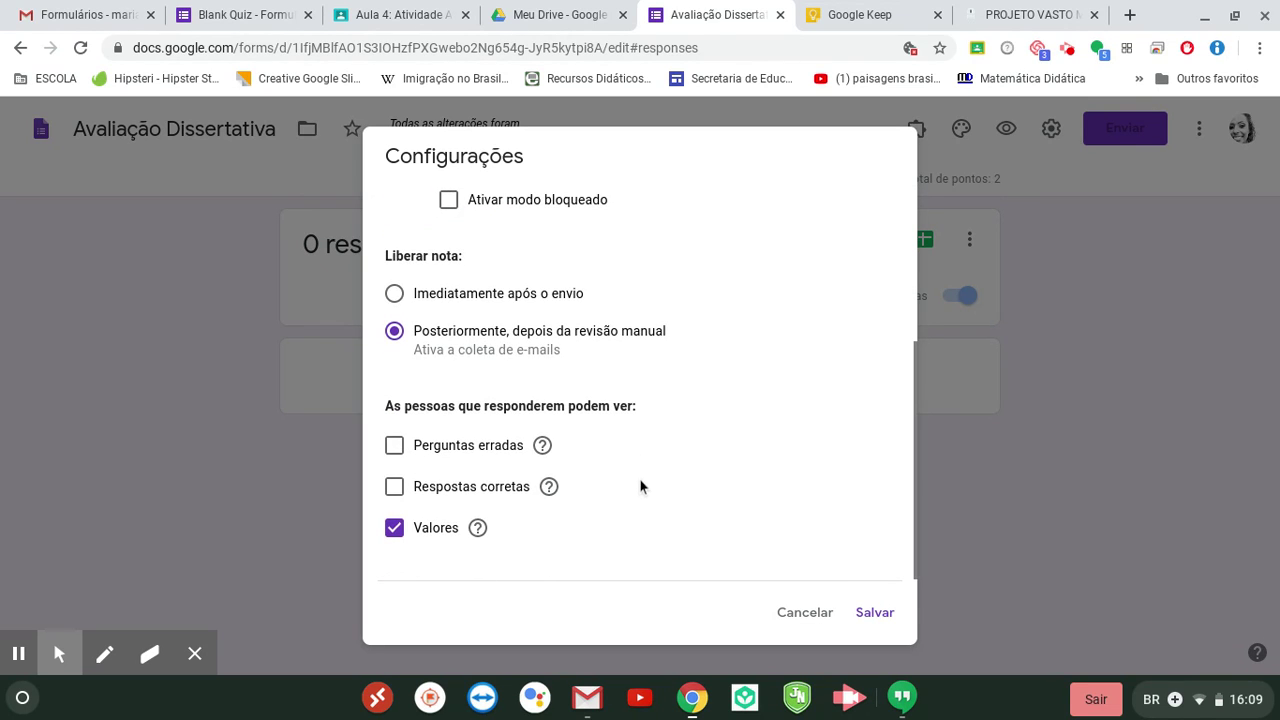
{"action": "left_click", "coordinate": [875, 613]}
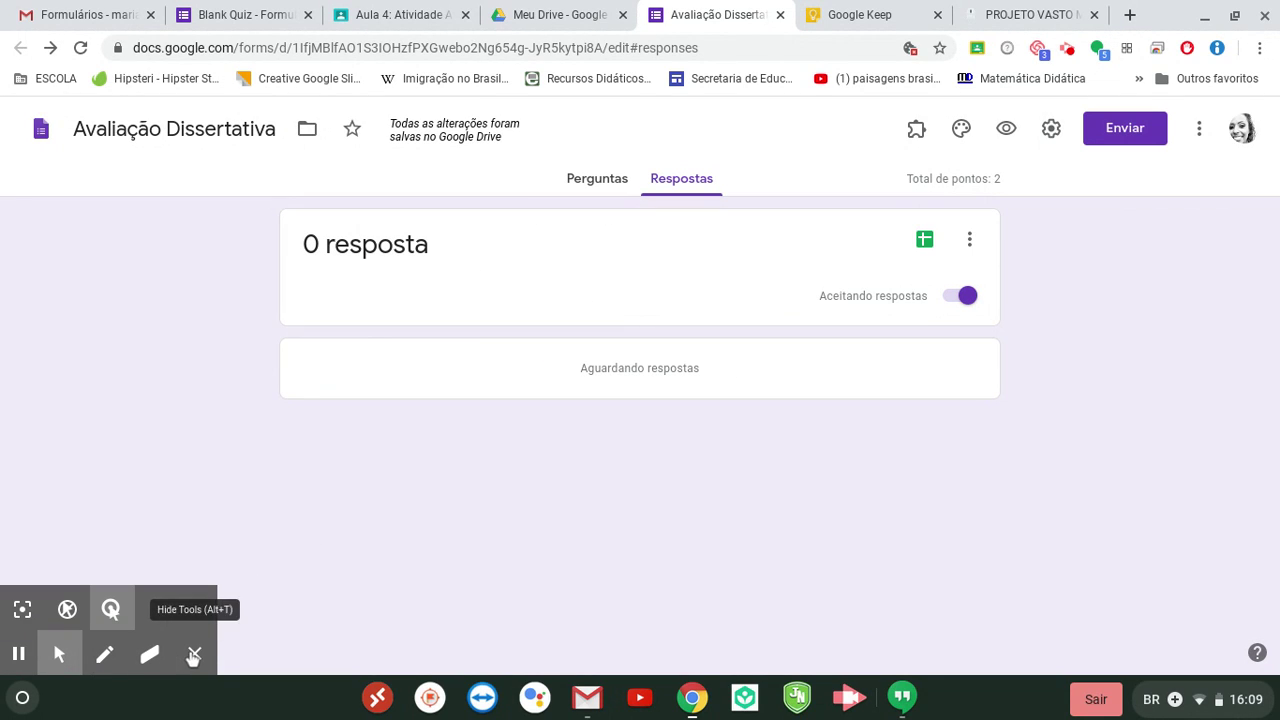
{"action": "left_click", "coordinate": [186, 660]}
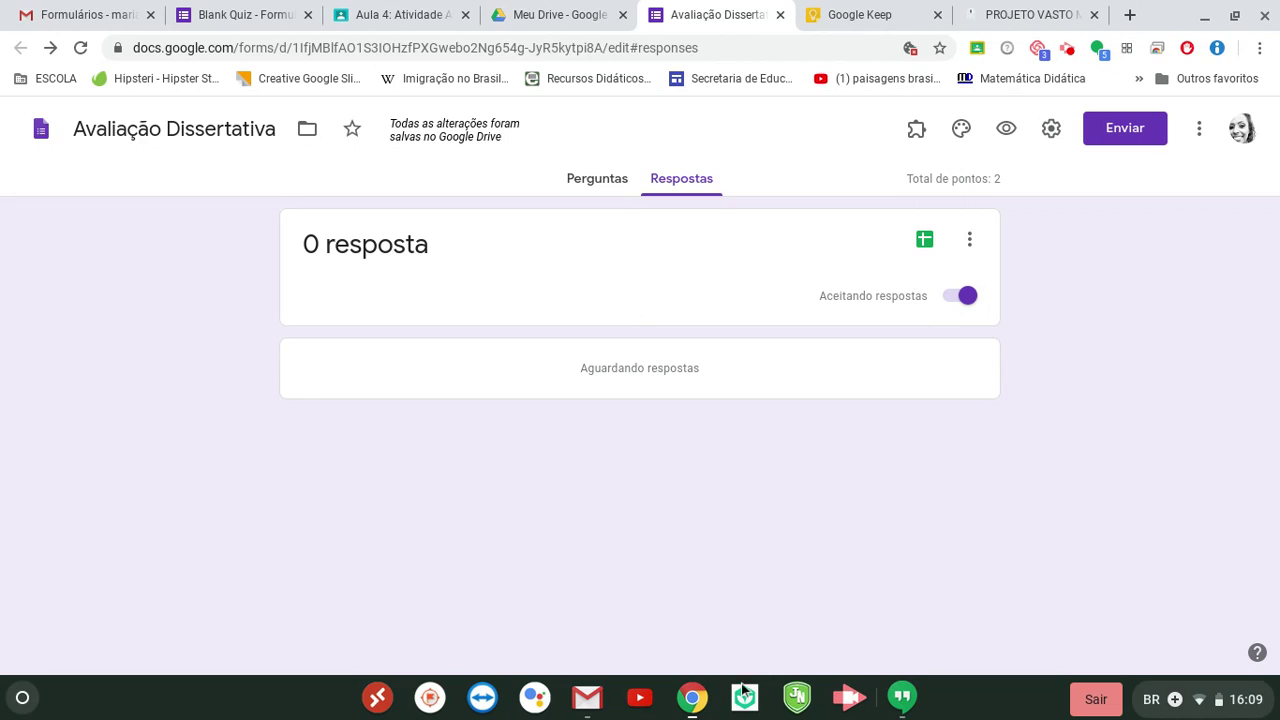